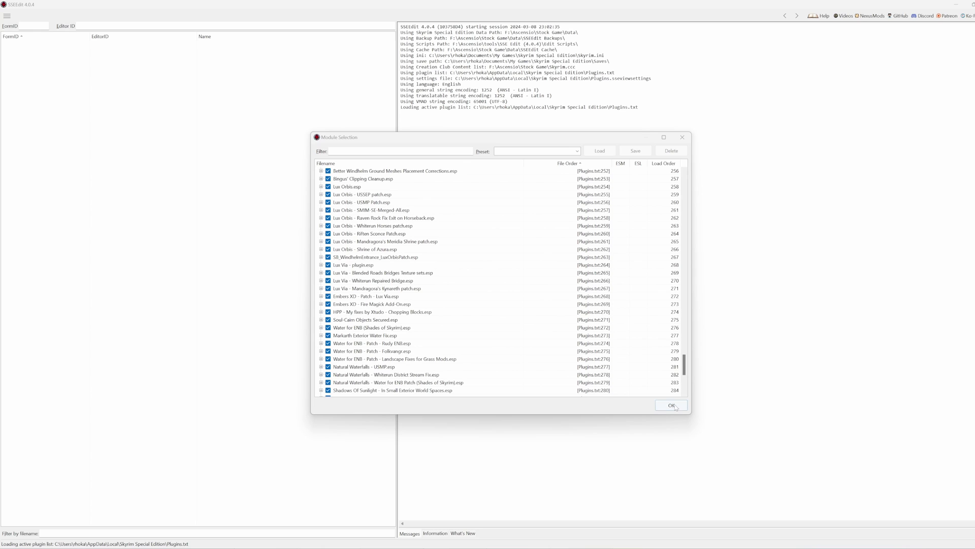
# Examine the active plugins in the module selection list, from Skyrim.esm through to ValdrRework.esp
pyautogui.moveTo(684, 365); pyautogui.dragTo(734, 181)
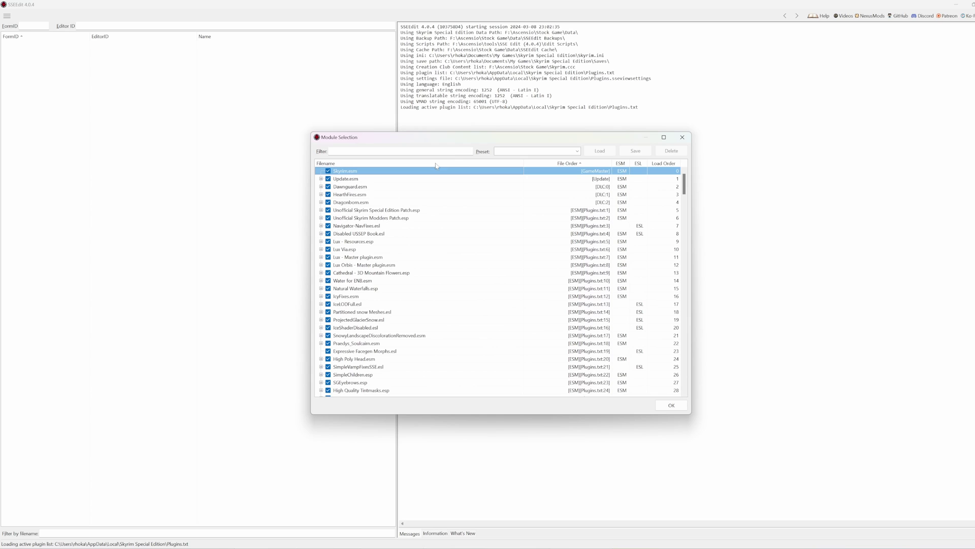
pyautogui.moveTo(685, 183); pyautogui.dragTo(701, 376)
pyautogui.scroll(-2, 371, 284)
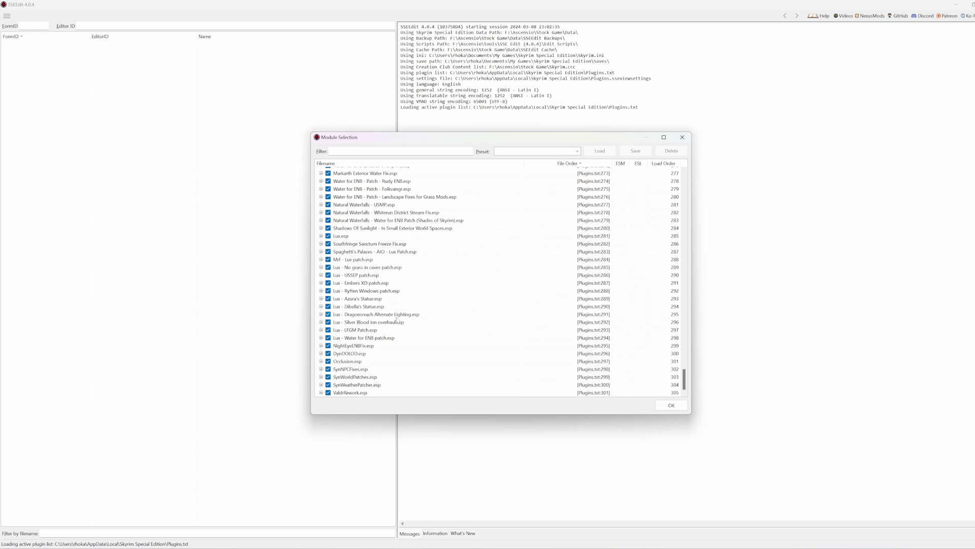
pyautogui.scroll(20, 386, 318)
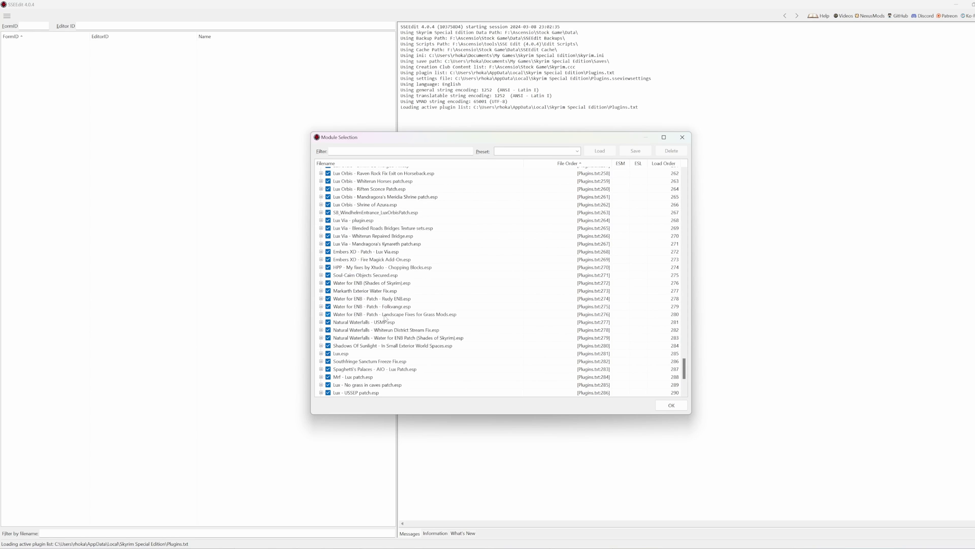
pyautogui.scroll(2, 370, 316)
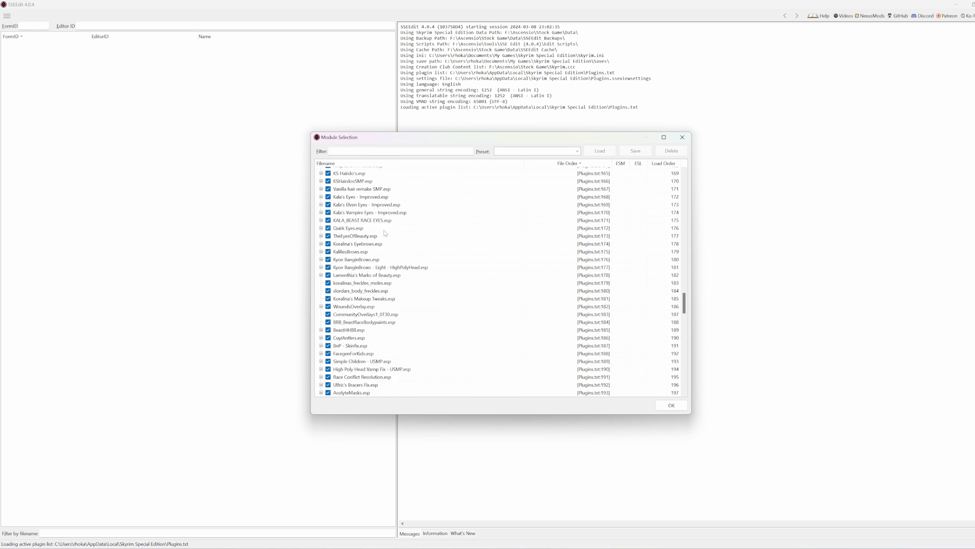
pyautogui.click(518, 516)
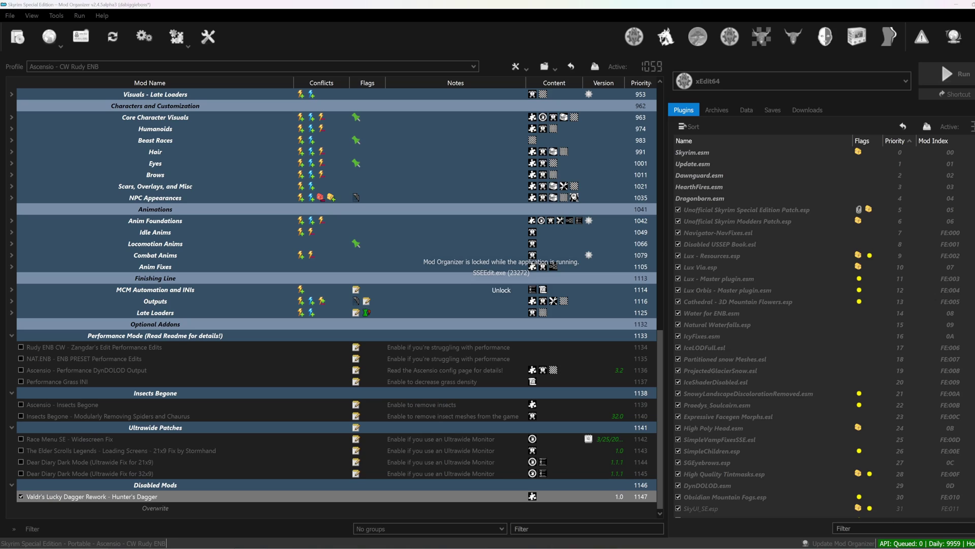
pyautogui.hotkey('alt', 'Tab')
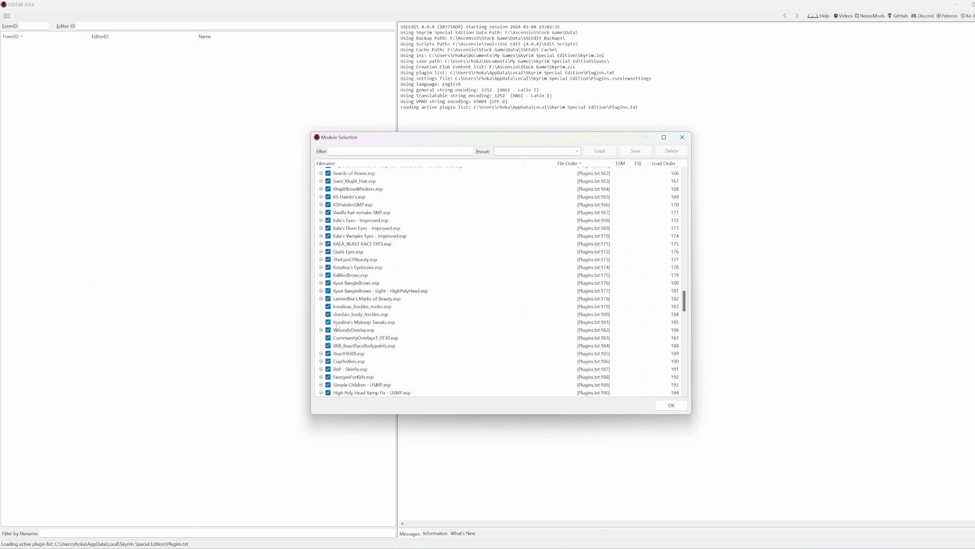
pyautogui.scroll(12, 365, 325)
pyautogui.scroll(-20, 386, 335)
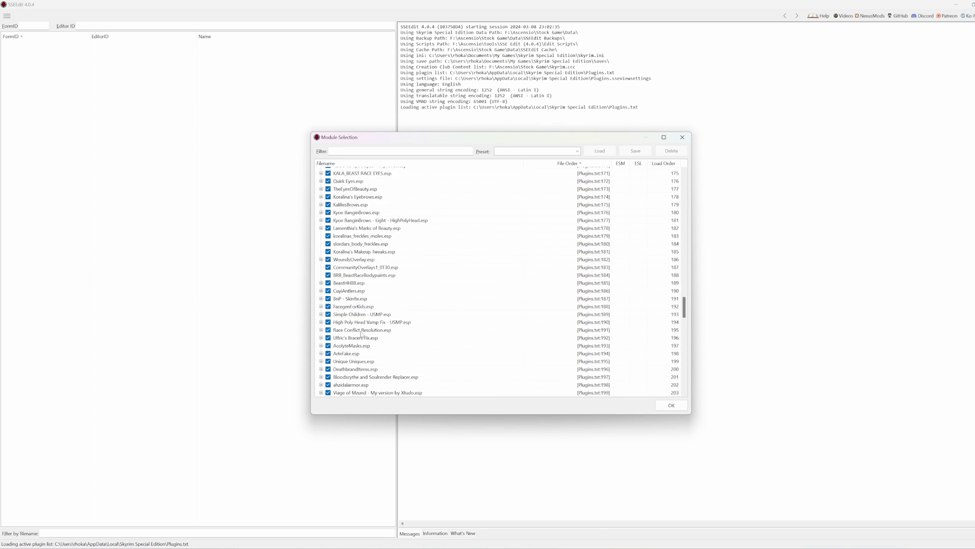
pyautogui.scroll(-20, 328, 344)
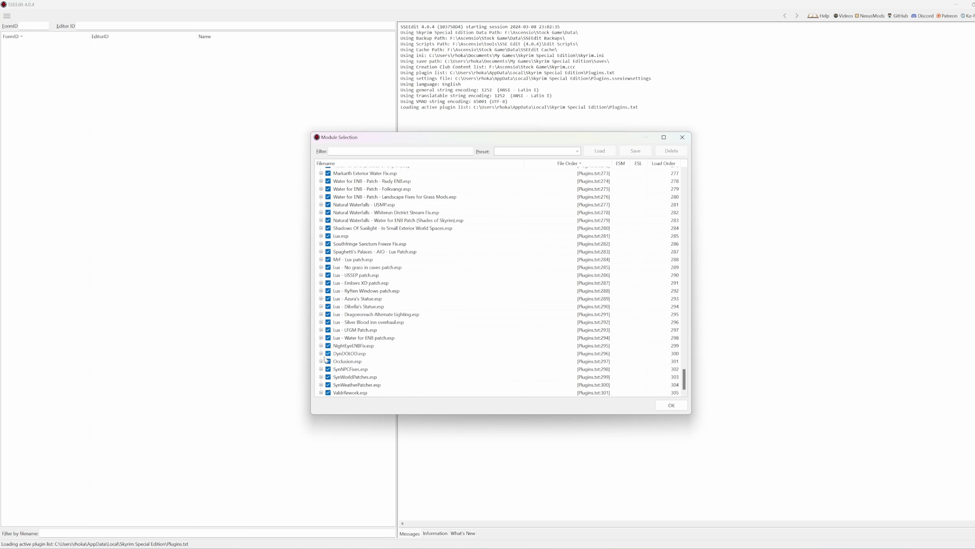
# Load all active plugins, including ValdrRework.esp, and dismiss the ModGroup selection without activating any group
pyautogui.click(350, 220)
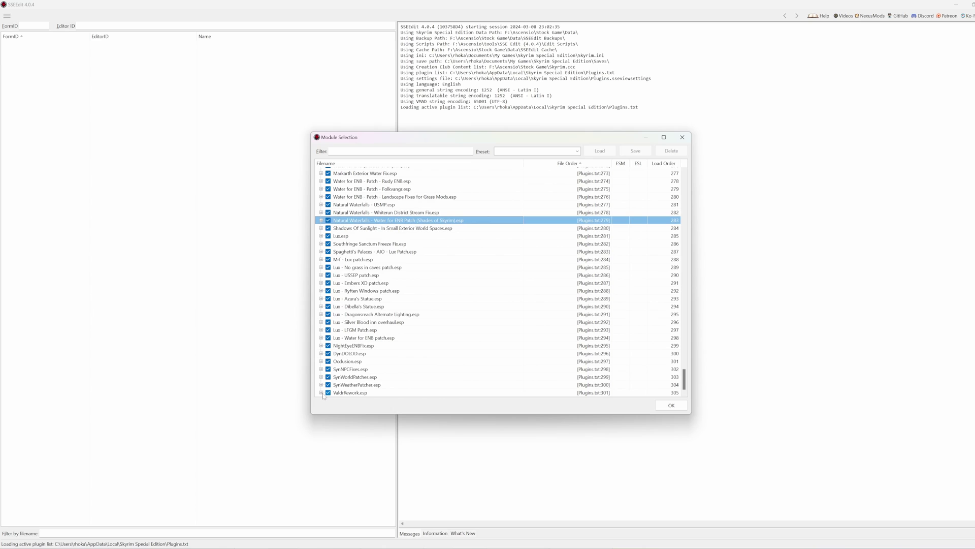
pyautogui.click(350, 377)
pyautogui.click(360, 392)
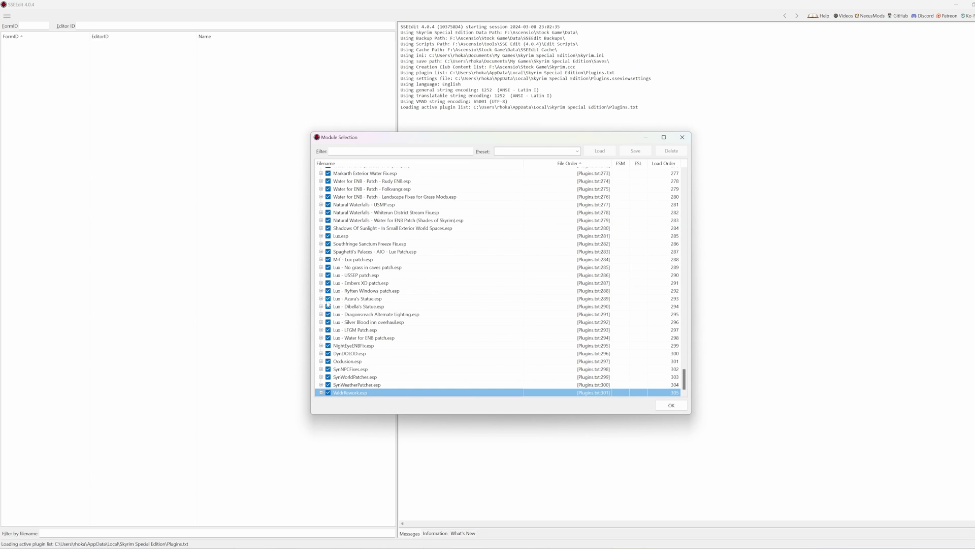
pyautogui.click(663, 406)
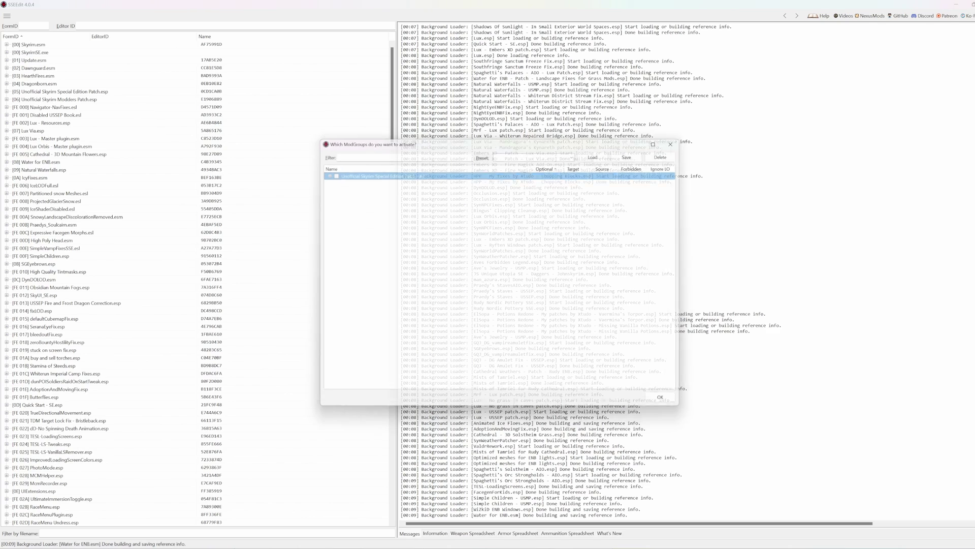
pyautogui.click(321, 172)
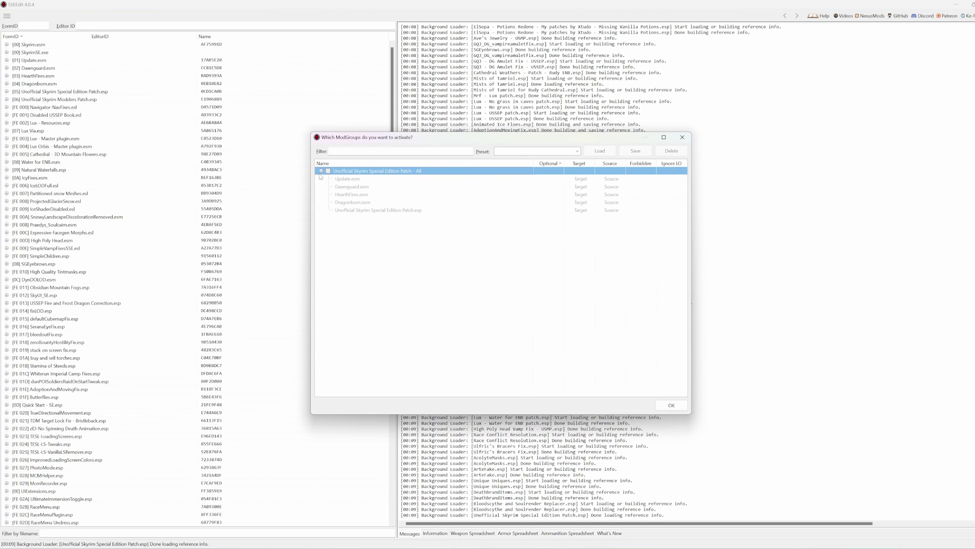
pyautogui.click(682, 137)
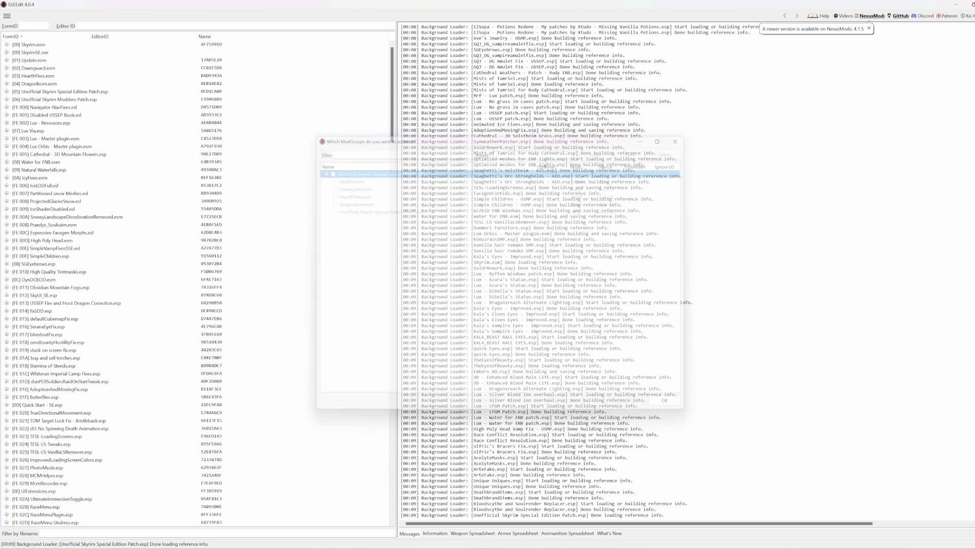
# Select ValdrRework.esp at the end of the load order and expand its record groups
pyautogui.moveTo(395, 104); pyautogui.dragTo(402, 488)
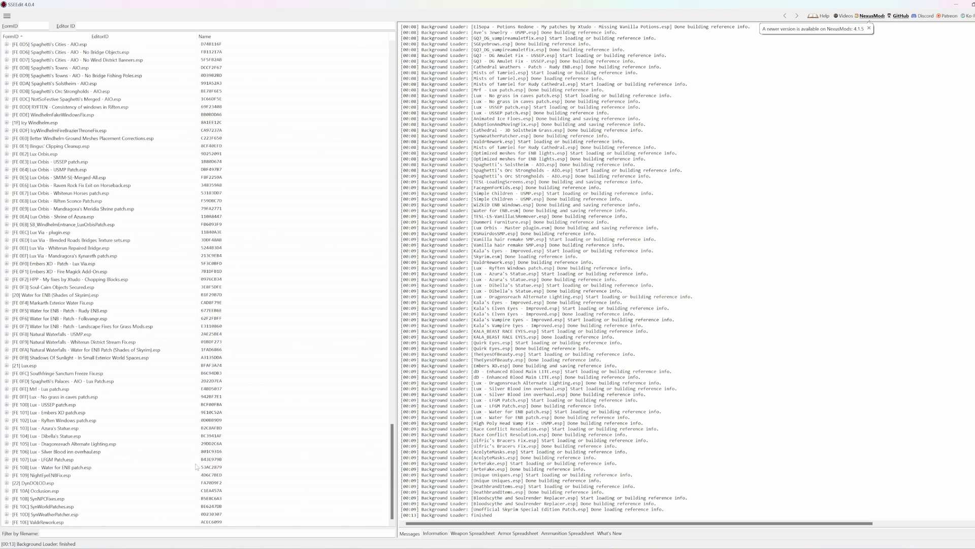
pyautogui.click(34, 523)
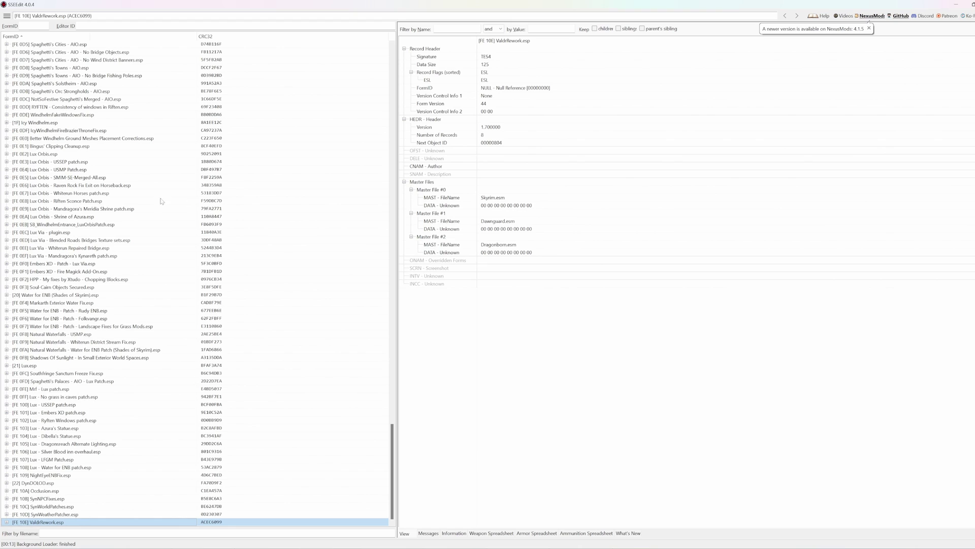
pyautogui.click(6, 522)
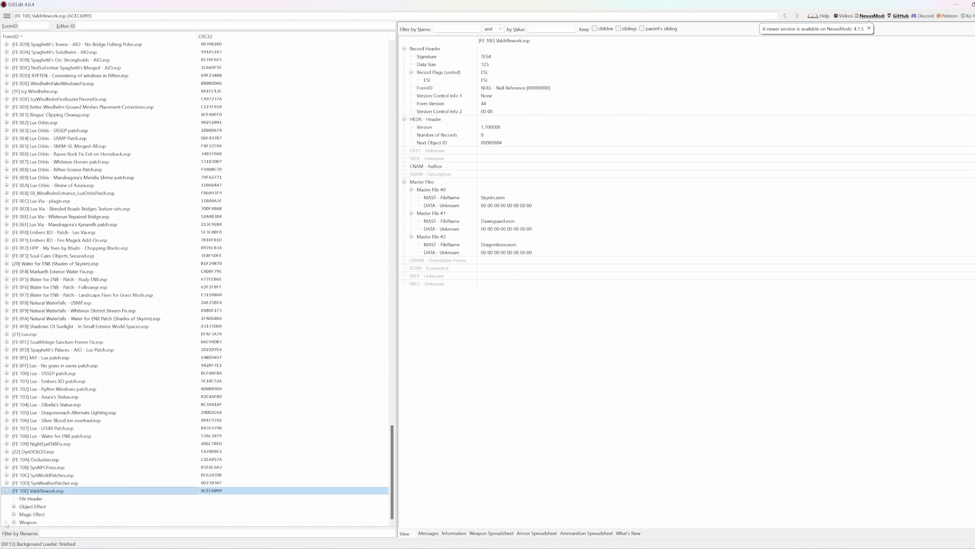
# Apply the filter to show conflicts for selected files only, with just ValdrRework.esp chosen
pyautogui.rightClick(64, 488)
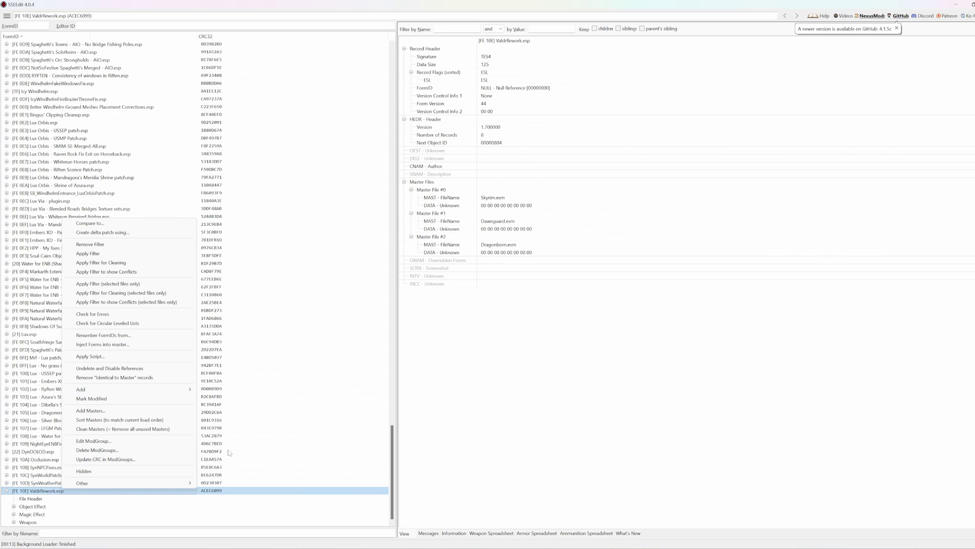
pyautogui.click(88, 304)
pyautogui.moveTo(569, 180); pyautogui.dragTo(570, 379)
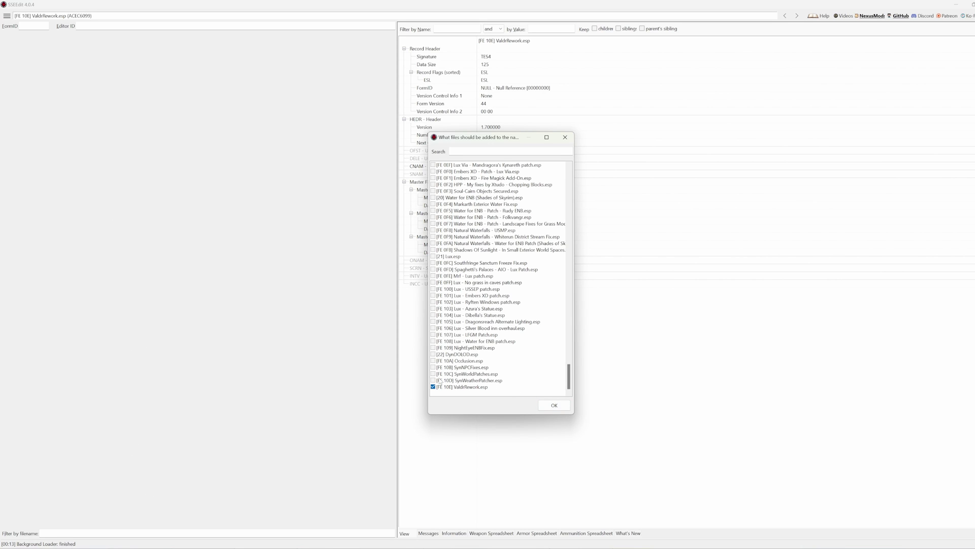
pyautogui.click(547, 404)
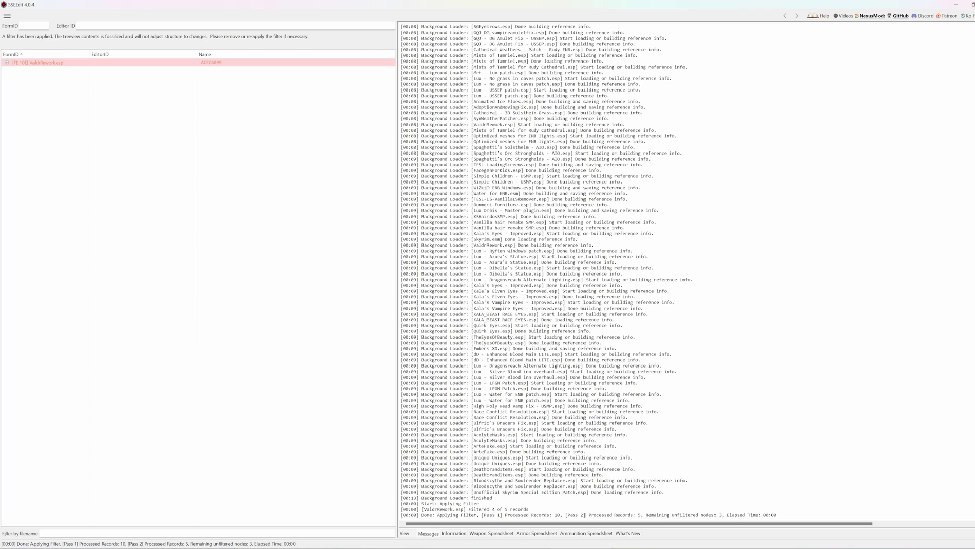
# Expand the Weapon group of the filtered ValdrRework.esp and open the Valdr's Lucky Dagger record
pyautogui.click(24, 63)
pyautogui.click(7, 63)
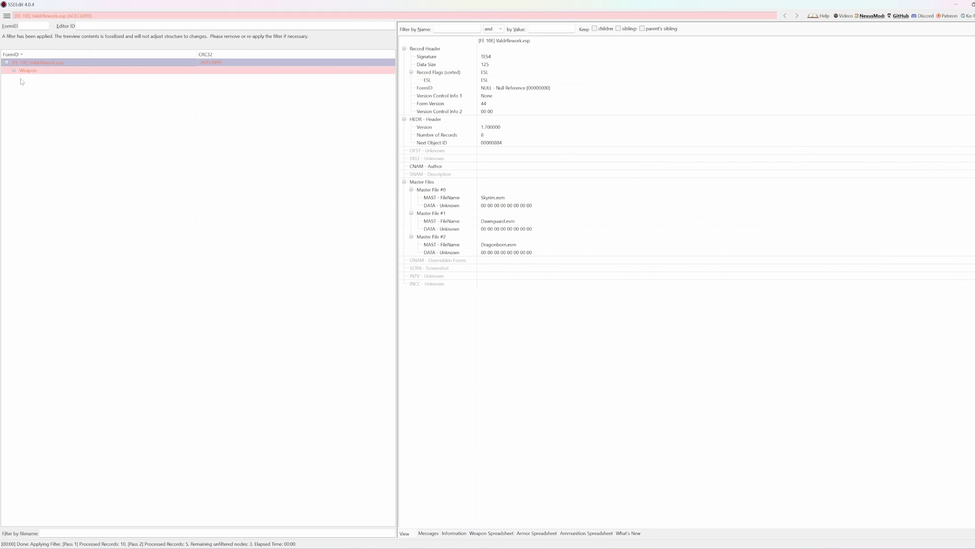
pyautogui.click(27, 71)
pyautogui.click(29, 63)
pyautogui.click(28, 84)
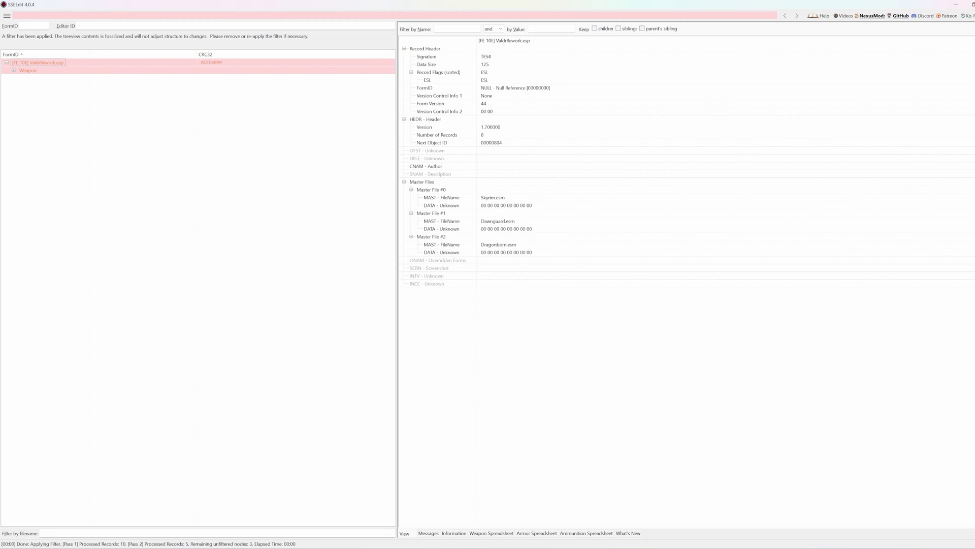
pyautogui.click(14, 71)
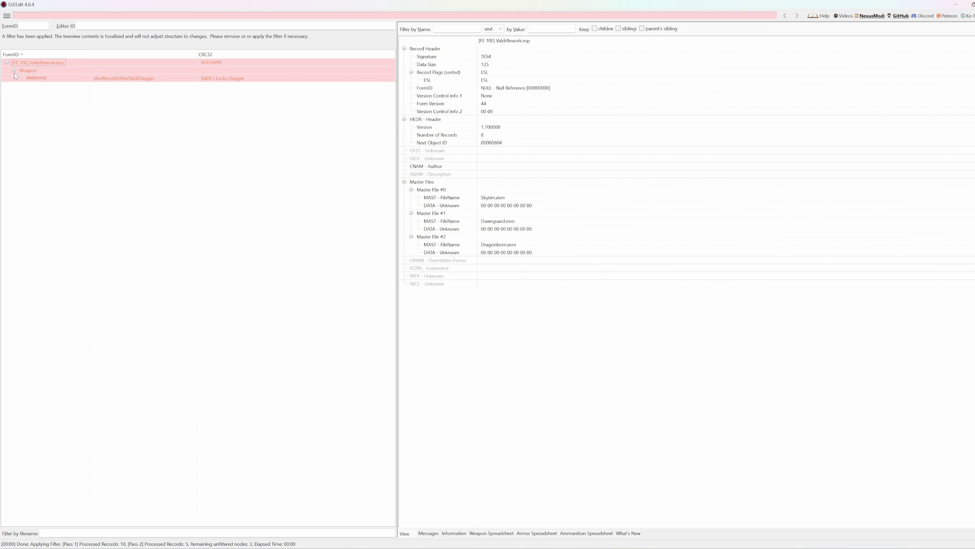
pyautogui.click(38, 79)
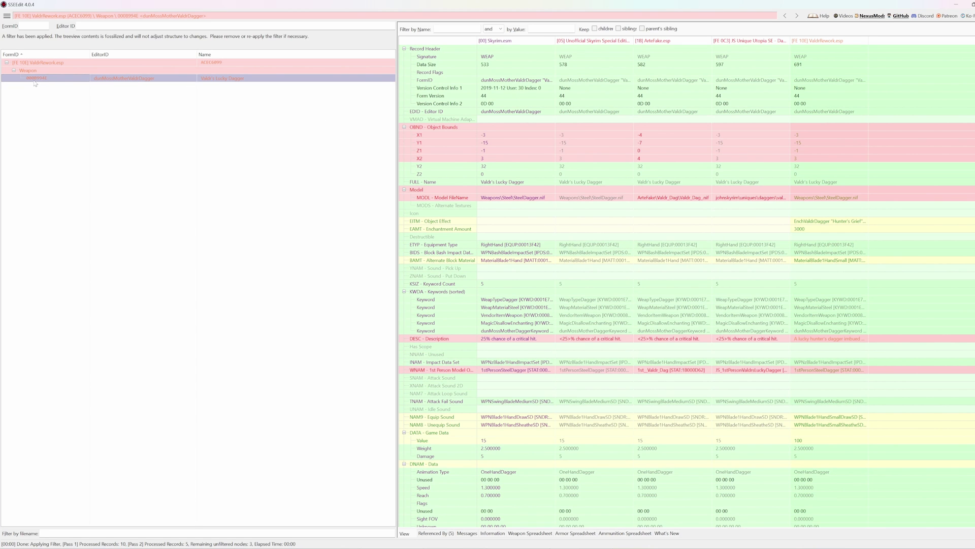
# Collapse the dagger record's Game Data, Data and Critical Data groups and hide its no-conflict and empty rows
pyautogui.click(179, 211)
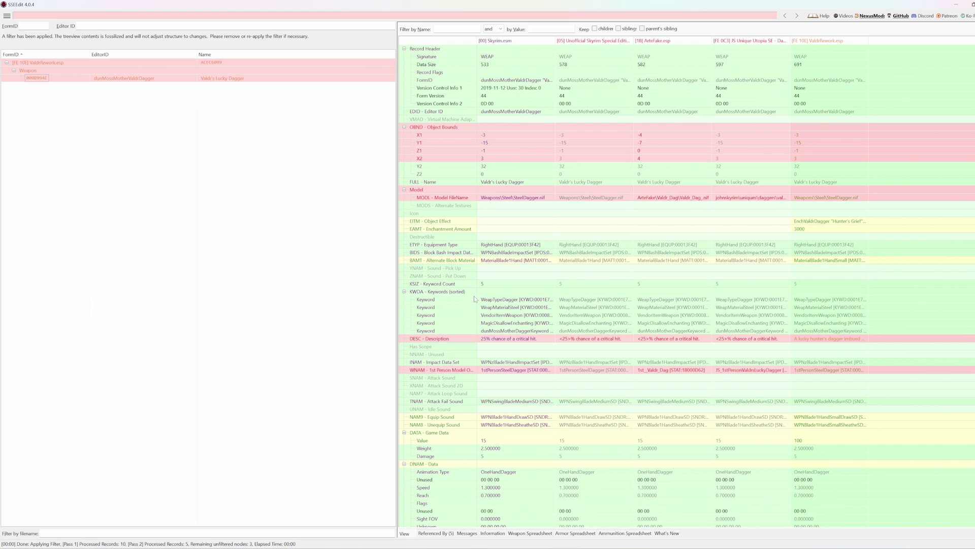
pyautogui.scroll(-2, 441, 360)
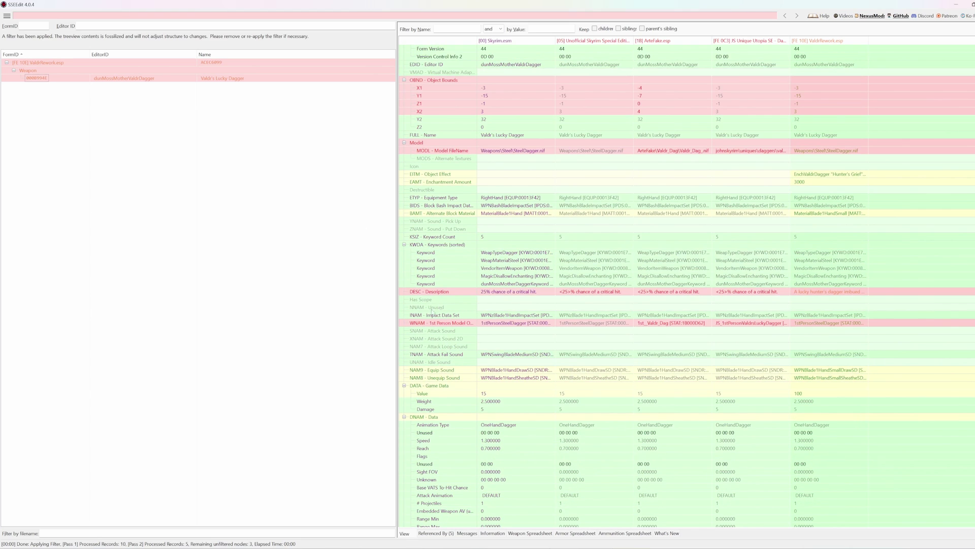
pyautogui.scroll(2, 439, 327)
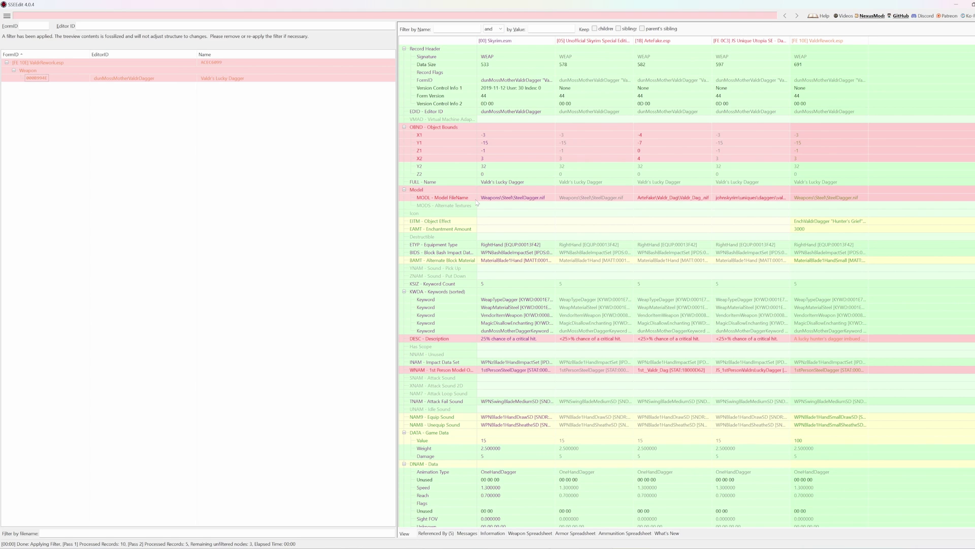
pyautogui.scroll(-10, 894, 321)
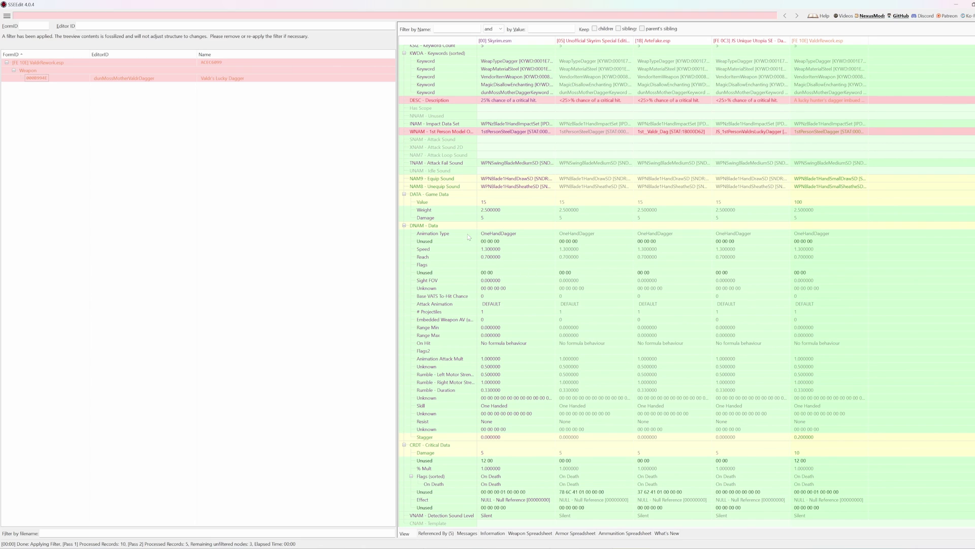
pyautogui.click(404, 225)
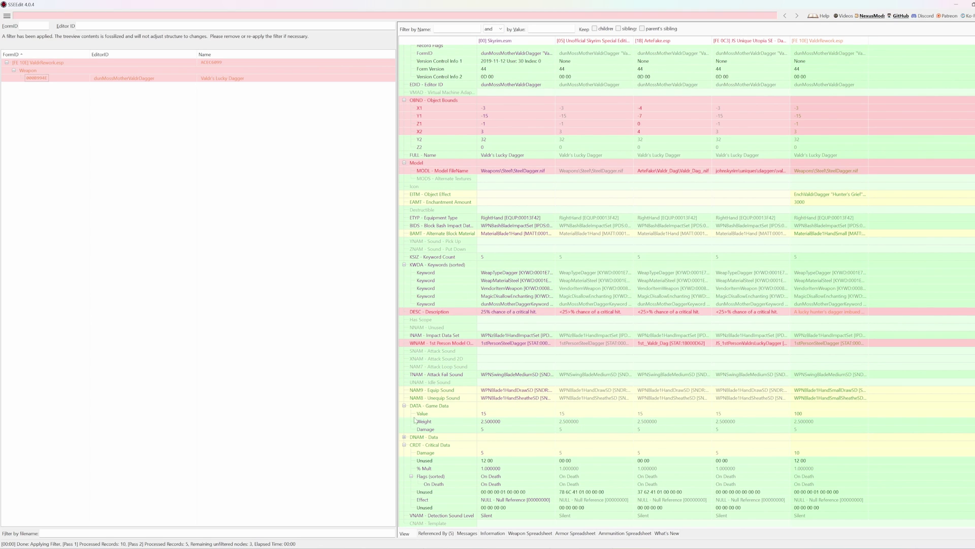
pyautogui.click(405, 445)
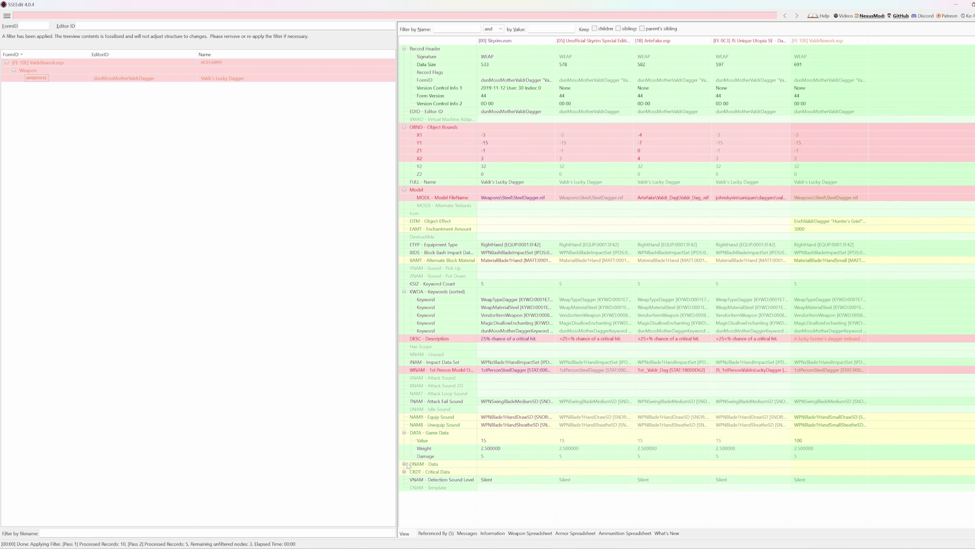
pyautogui.click(404, 433)
pyautogui.rightClick(428, 475)
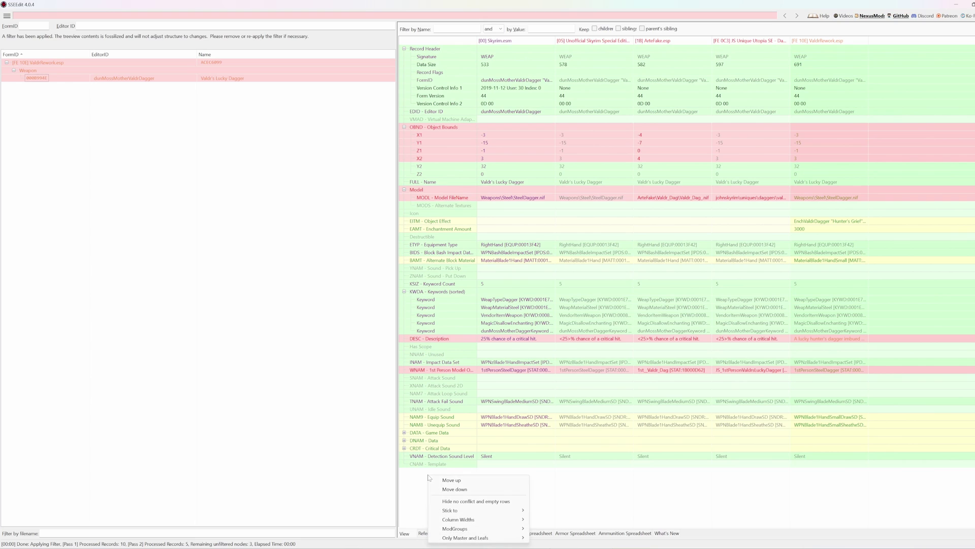
pyautogui.click(455, 503)
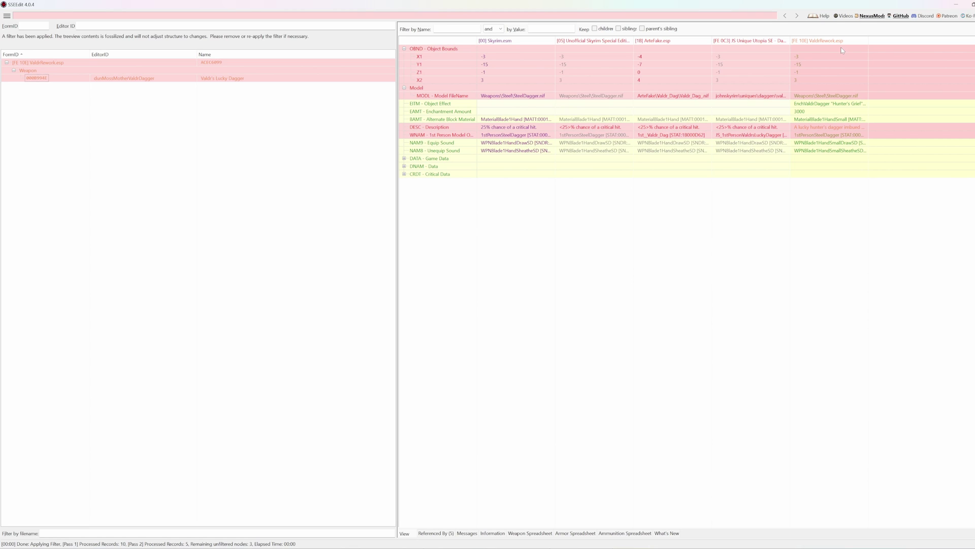
# Widen the ValdrRework.esp column and examine the dagger's object effect, enchantment amount and unequip sound
pyautogui.click(815, 104)
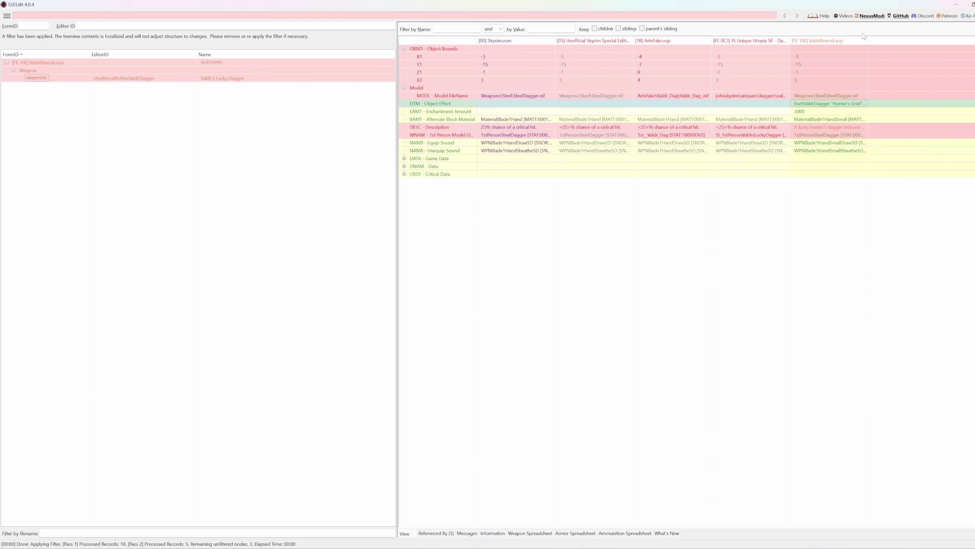
pyautogui.moveTo(869, 40); pyautogui.dragTo(927, 40)
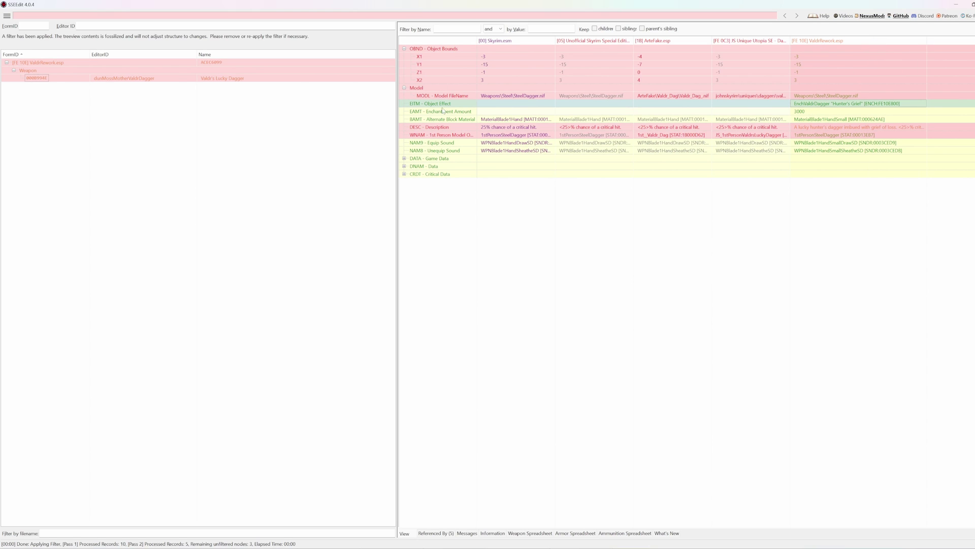
pyautogui.click(803, 111)
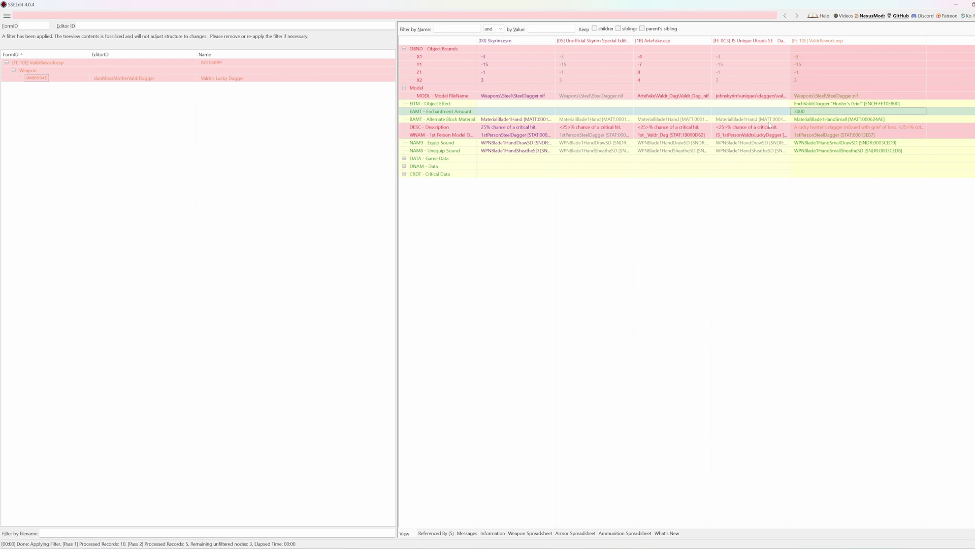
pyautogui.click(837, 150)
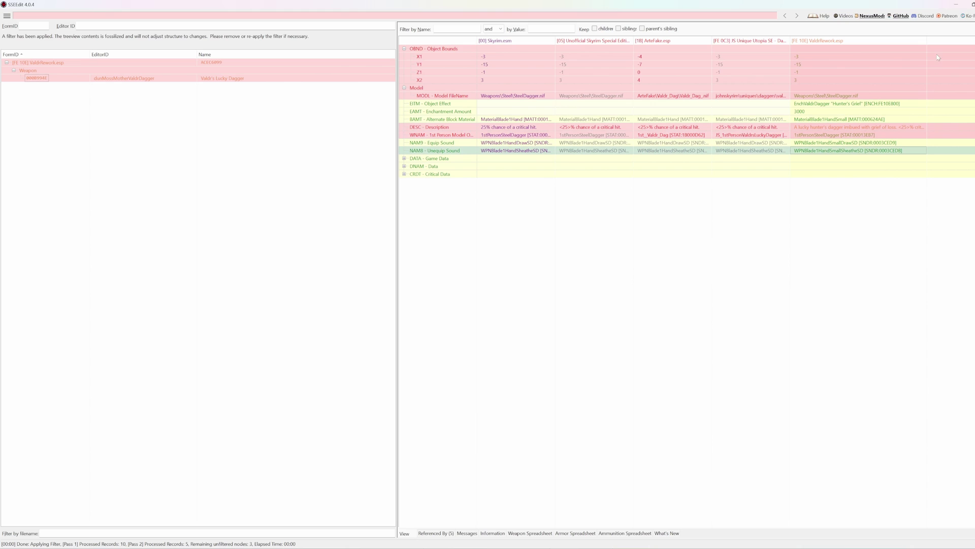
# Widen the ValdrRework.esp and JS Unique Utopia columns and examine the dagger's description and model file name
pyautogui.moveTo(927, 41); pyautogui.dragTo(974, 41)
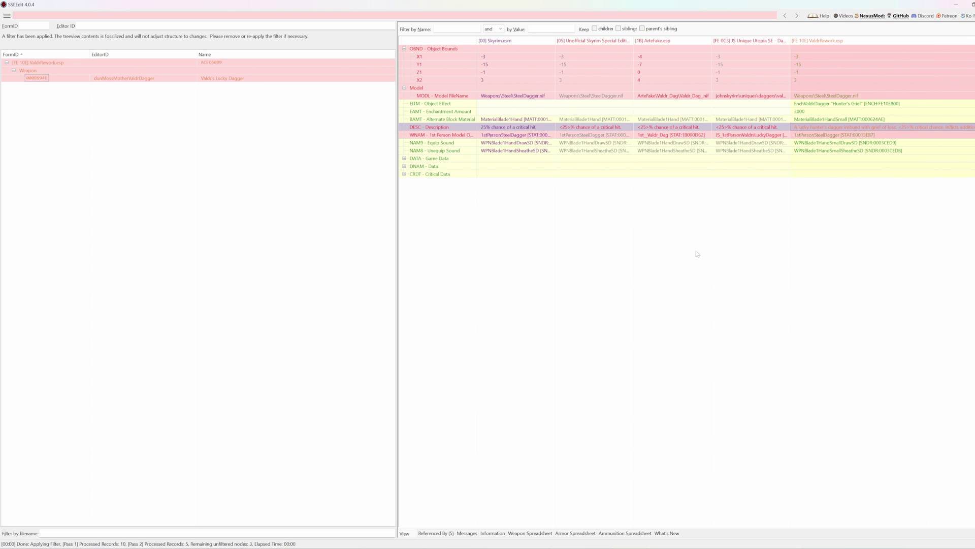
pyautogui.click(738, 96)
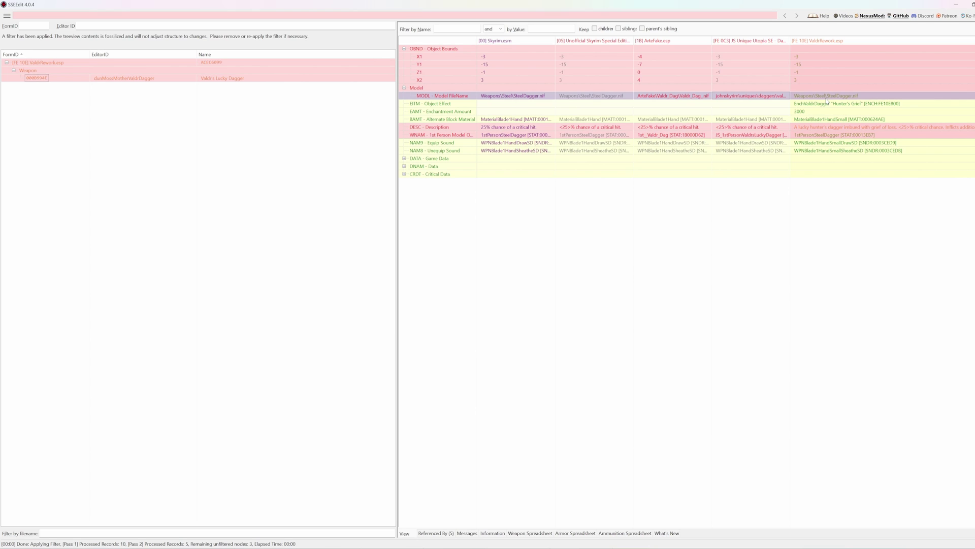
pyautogui.doubleClick(790, 41)
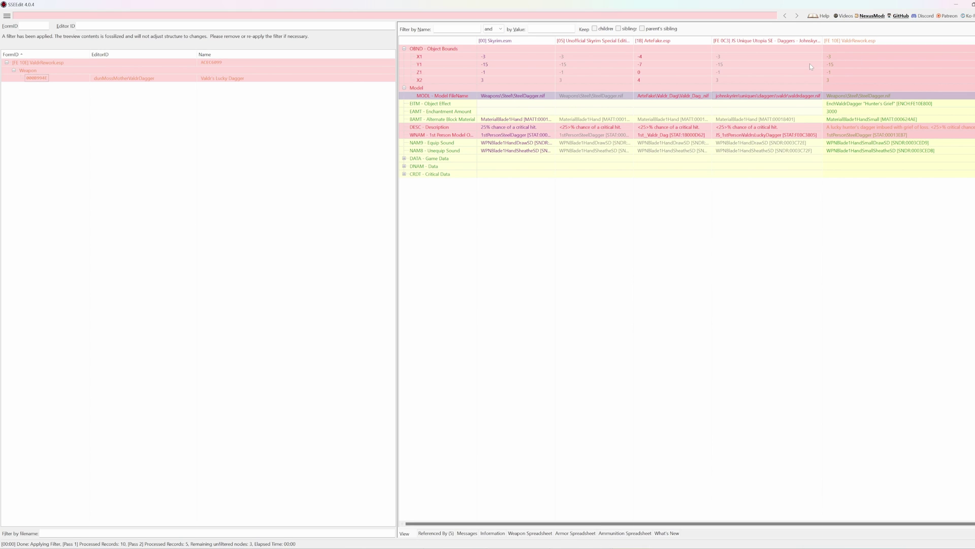
pyautogui.rightClick(848, 42)
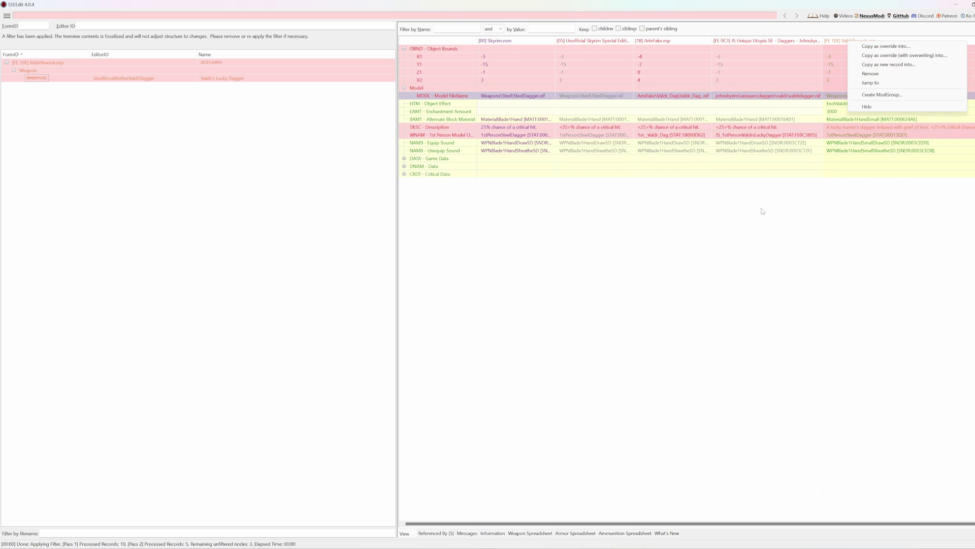
pyautogui.click(771, 28)
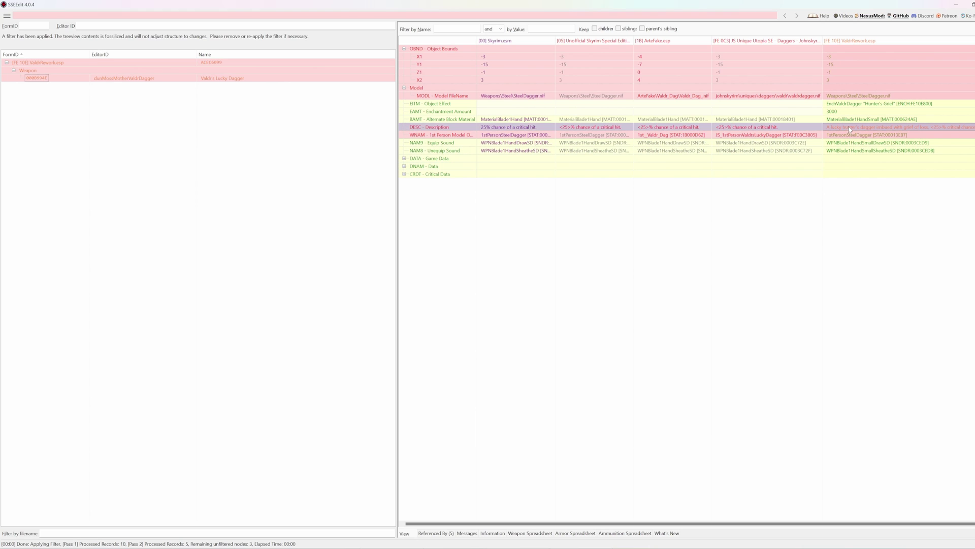
# Copy the ValdrRework.esp dagger record as an override into a new ESL-flagged ESP file named Valdrs Dagger Patch
pyautogui.rightClick(855, 44)
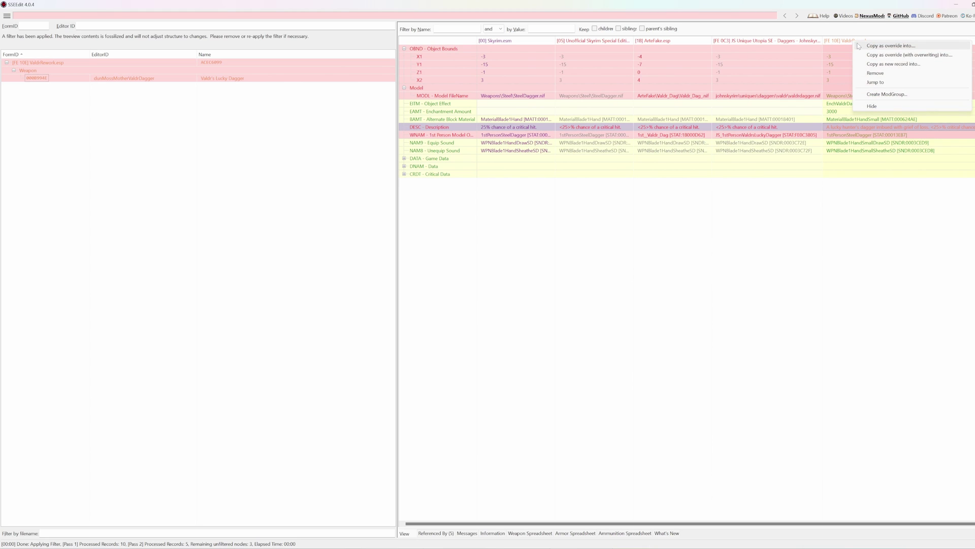
pyautogui.click(858, 46)
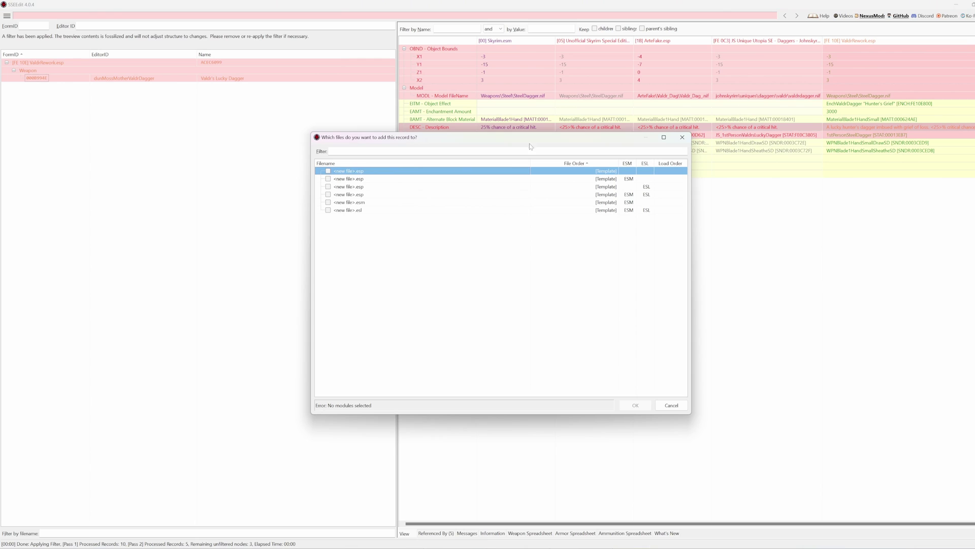
pyautogui.click(359, 187)
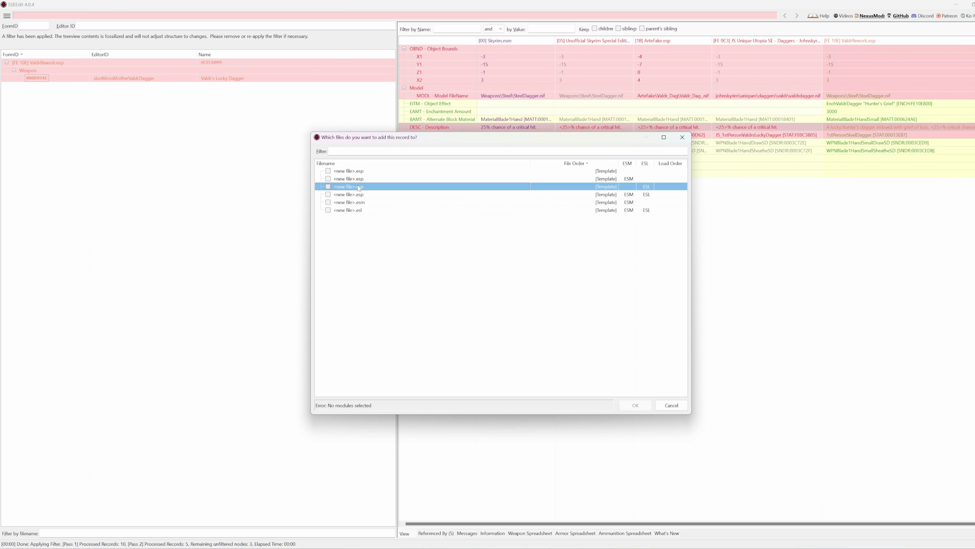
pyautogui.click(328, 186)
pyautogui.click(635, 405)
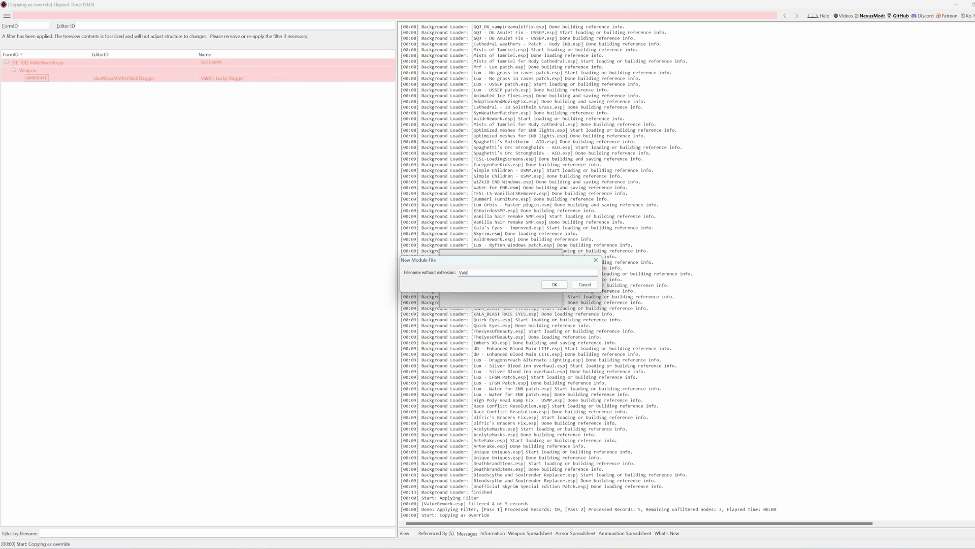
pyautogui.write('Valdrs Dagger Patch')
pyautogui.press('Return')
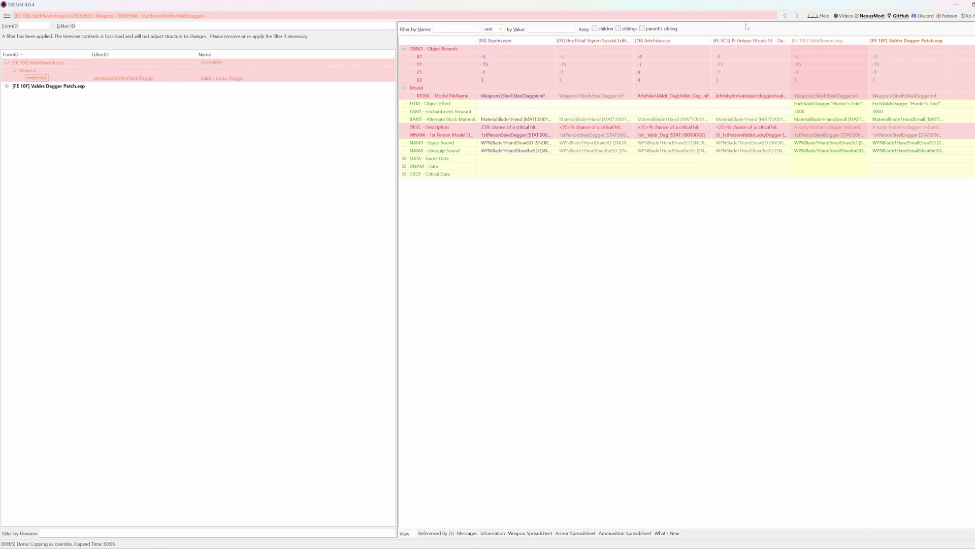
# Copy ArteFake.esp's model file name and 1st person model into the Valdrs Dagger Patch.esp record, accepting ArteFake.esp as a master
pyautogui.moveTo(790, 40); pyautogui.dragTo(838, 41)
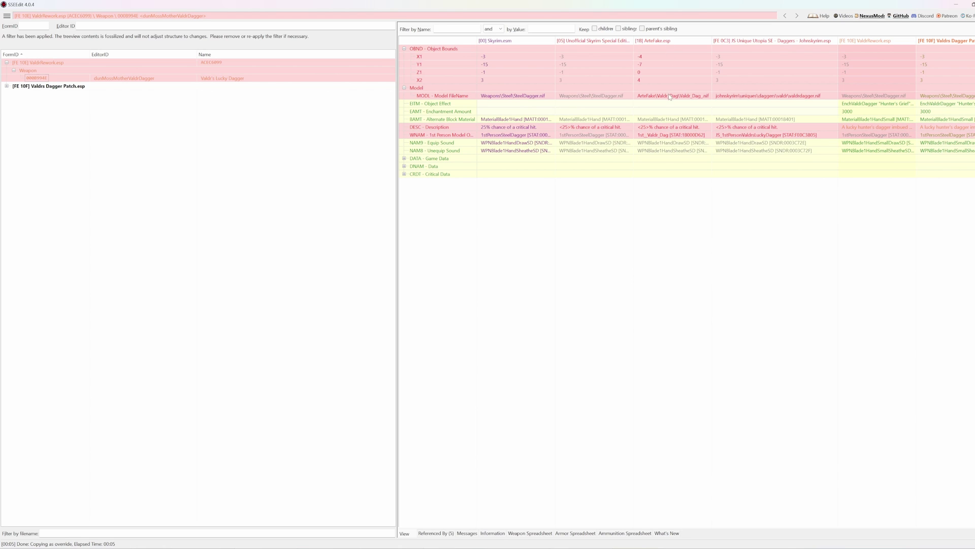
pyautogui.moveTo(669, 96); pyautogui.dragTo(938, 98)
pyautogui.moveTo(660, 135); pyautogui.dragTo(935, 136)
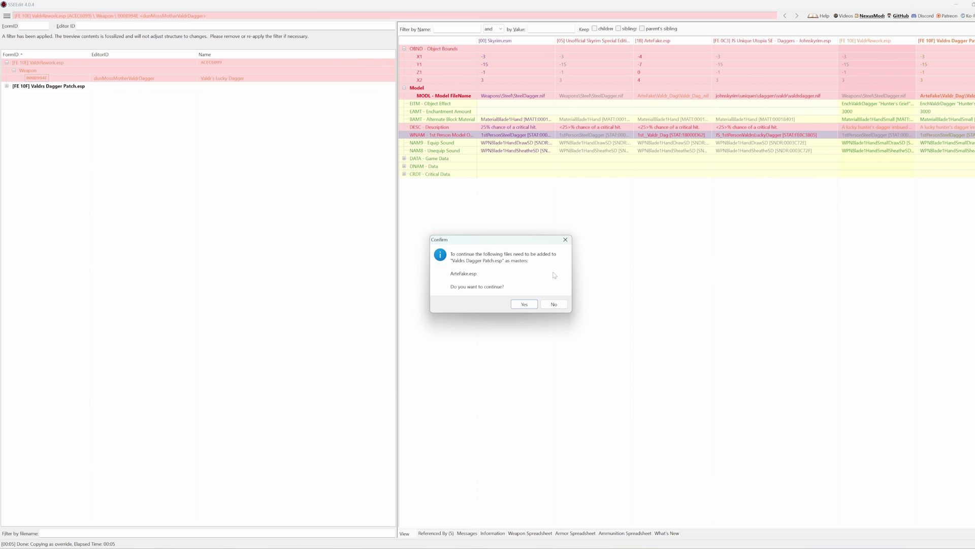
pyautogui.click(523, 304)
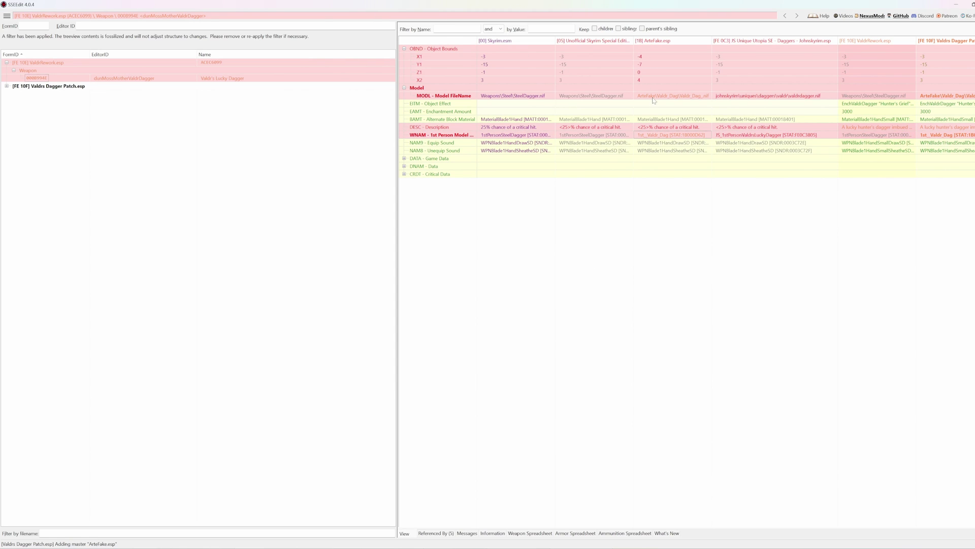
# Copy ArteFake.esp's whole Object Bounds group into the patch record and expand the group to check its values
pyautogui.click(438, 49)
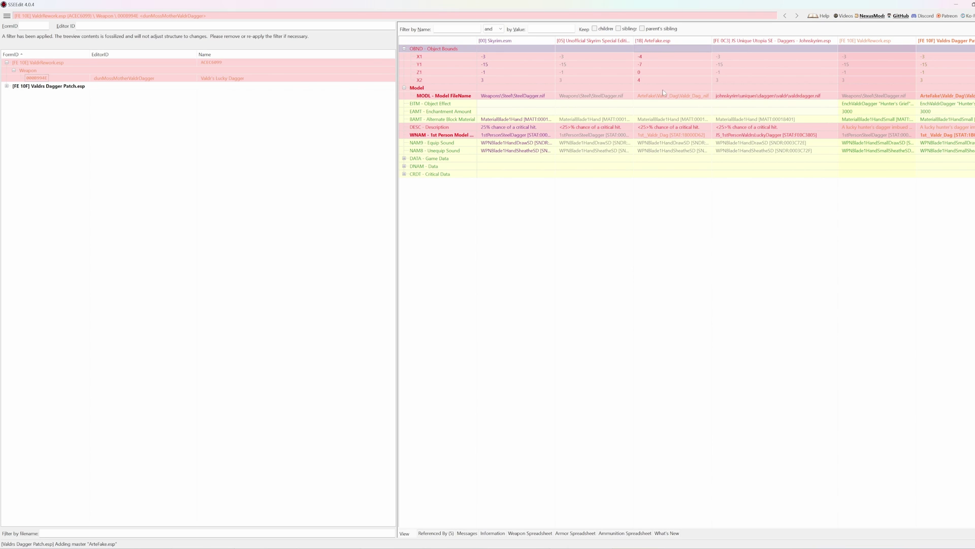
pyautogui.moveTo(665, 56); pyautogui.dragTo(647, 48)
pyautogui.press('Left')
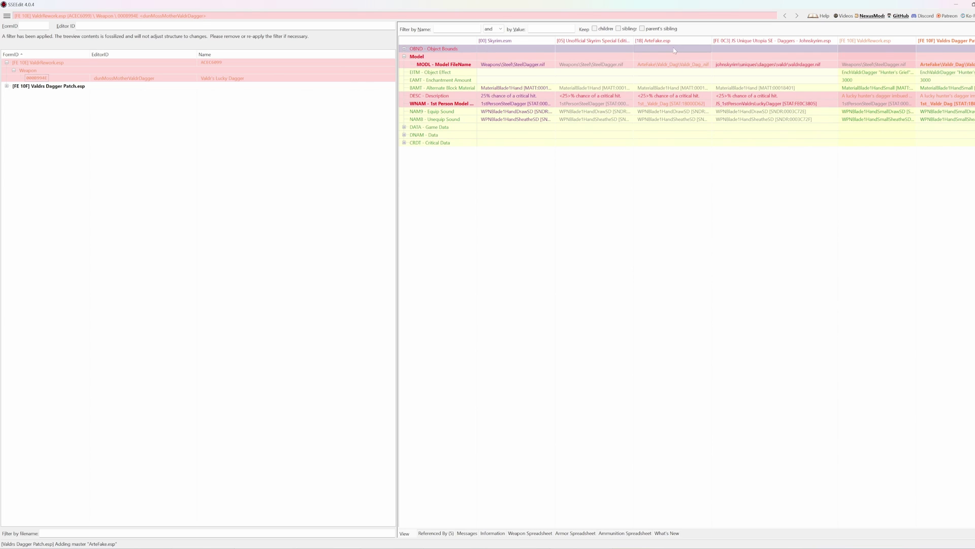
pyautogui.moveTo(666, 51); pyautogui.dragTo(940, 51)
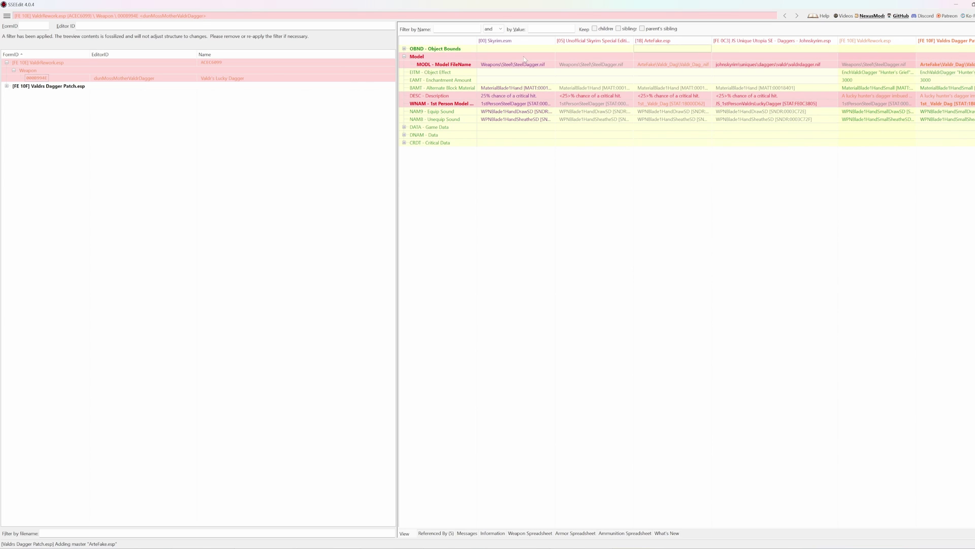
pyautogui.click(404, 49)
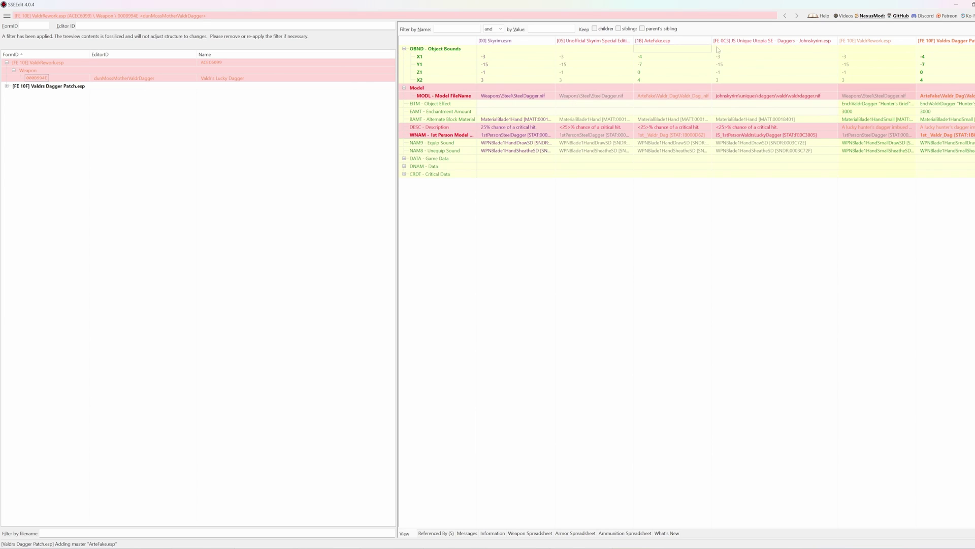
pyautogui.click(948, 97)
pyautogui.click(945, 80)
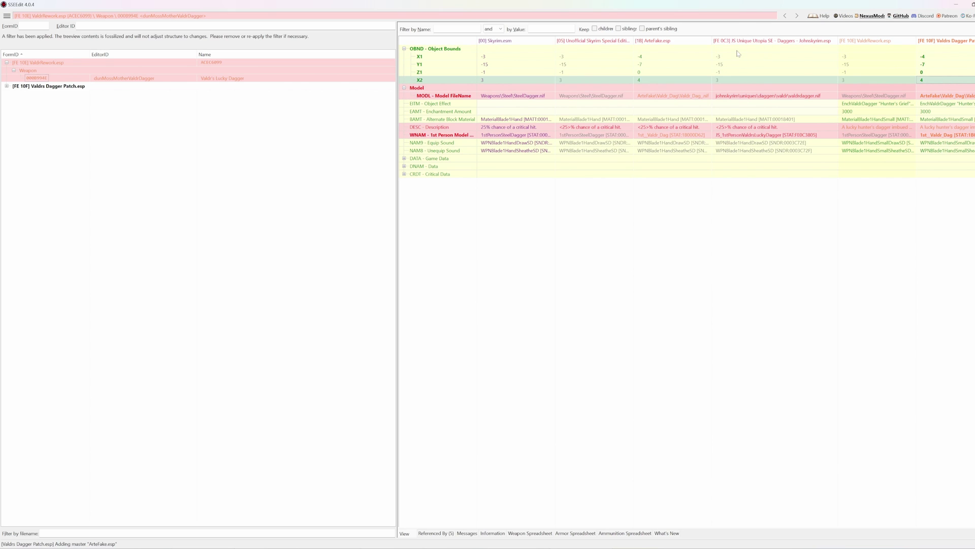
# Replace the patch's object bounds, model file name and 1st person model with the JS Unique Utopia SE - Daggers values, accepting that plugin as master
pyautogui.moveTo(738, 52); pyautogui.dragTo(961, 53)
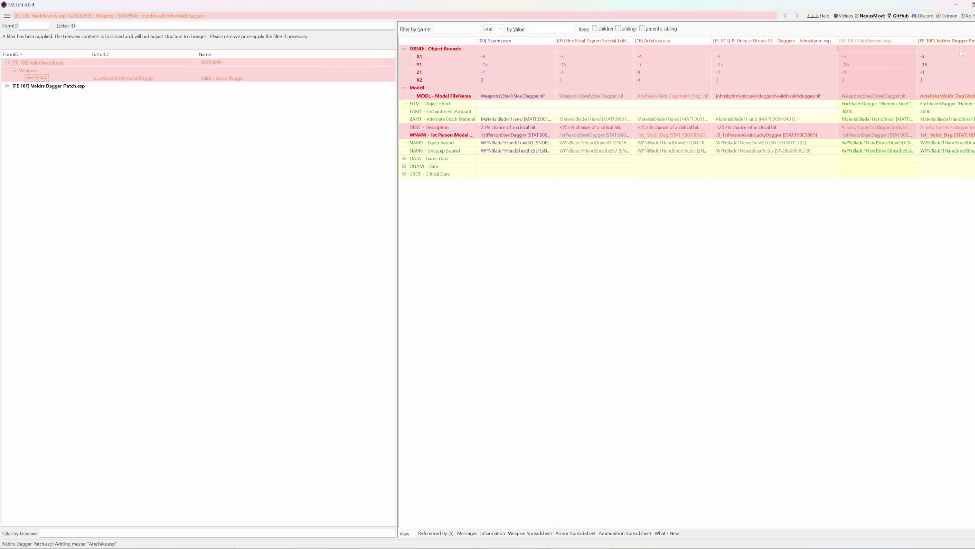
pyautogui.moveTo(772, 95); pyautogui.dragTo(930, 96)
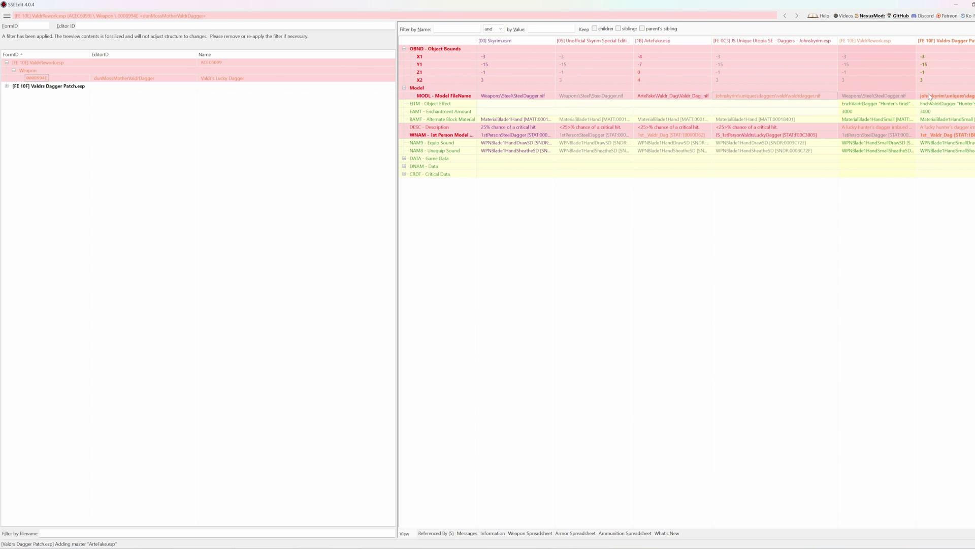
pyautogui.moveTo(763, 133); pyautogui.dragTo(935, 140)
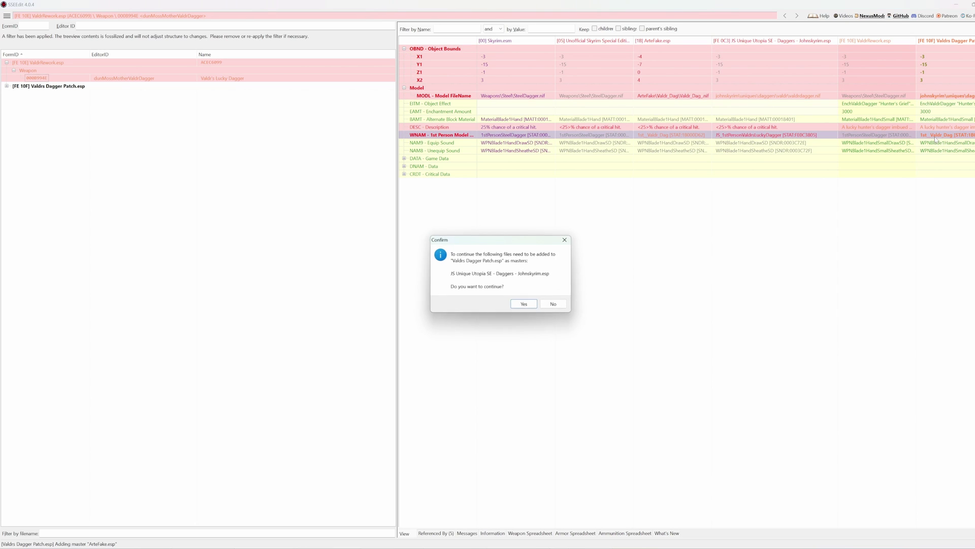
pyautogui.click(524, 304)
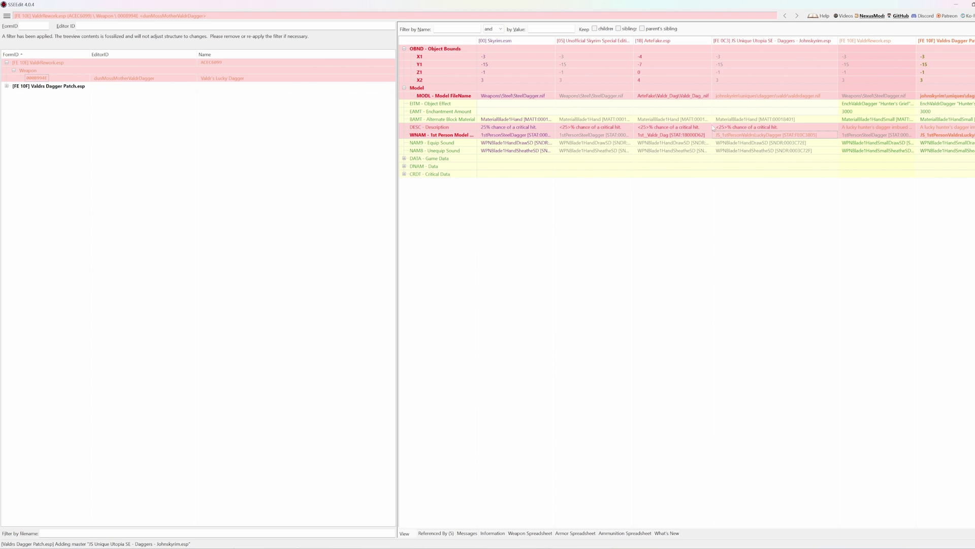
# Compare the dagger's description, object bounds and model rows across the JS Unique Utopia, ValdrRework.esp and patch columns
pyautogui.click(754, 127)
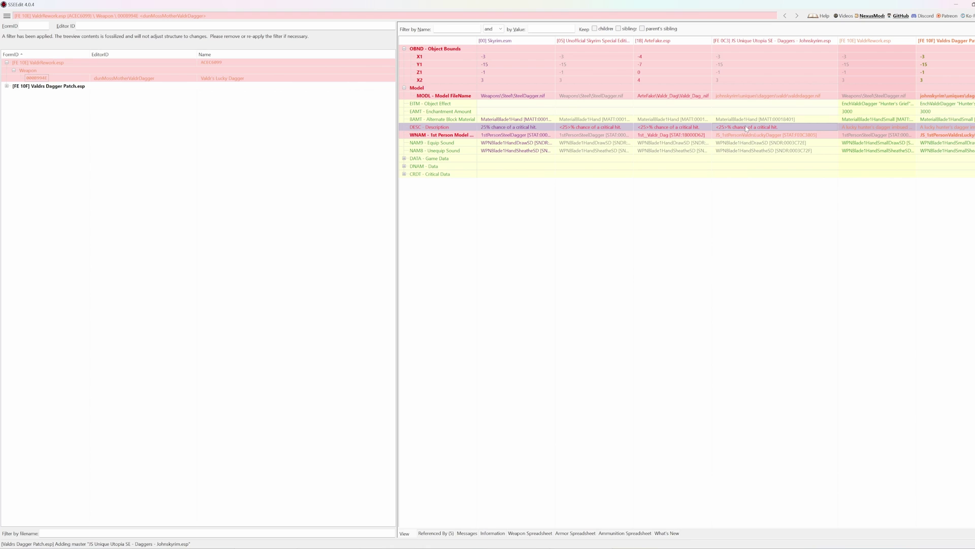
pyautogui.click(868, 129)
pyautogui.moveTo(919, 43)
pyautogui.mouseDown()
pyautogui.moveTo(948, 43)
pyautogui.moveTo(927, 43)
pyautogui.mouseUp()
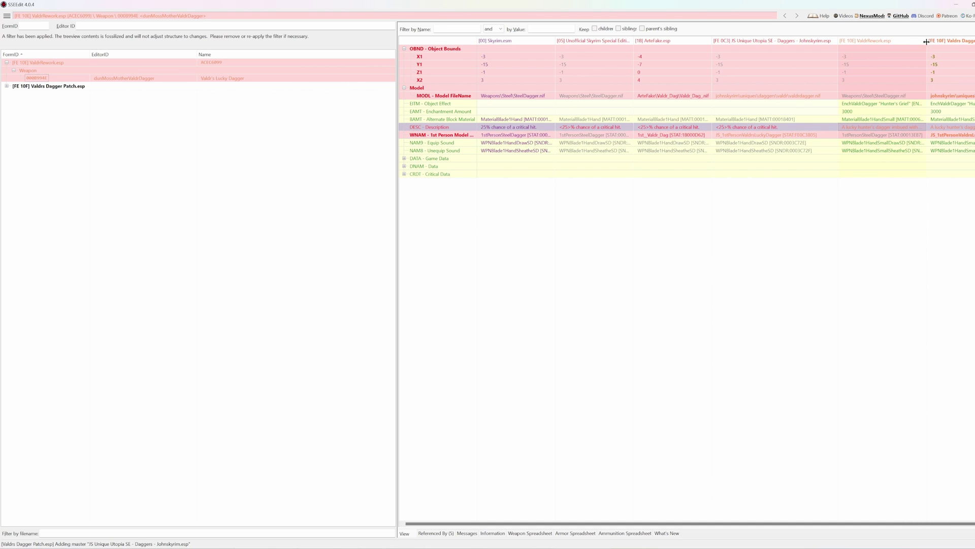
pyautogui.moveTo(607, 524); pyautogui.dragTo(613, 523)
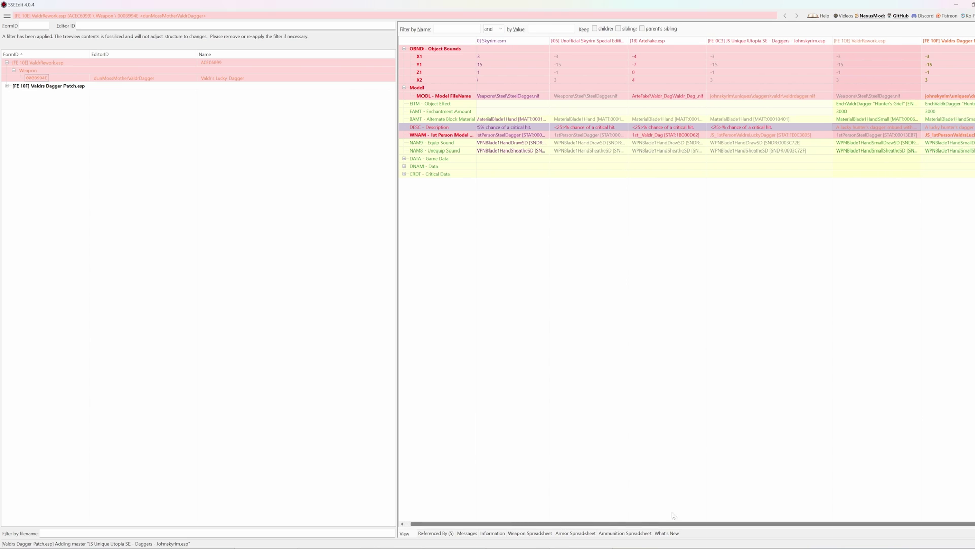
pyautogui.click(925, 87)
pyautogui.click(954, 58)
pyautogui.click(955, 49)
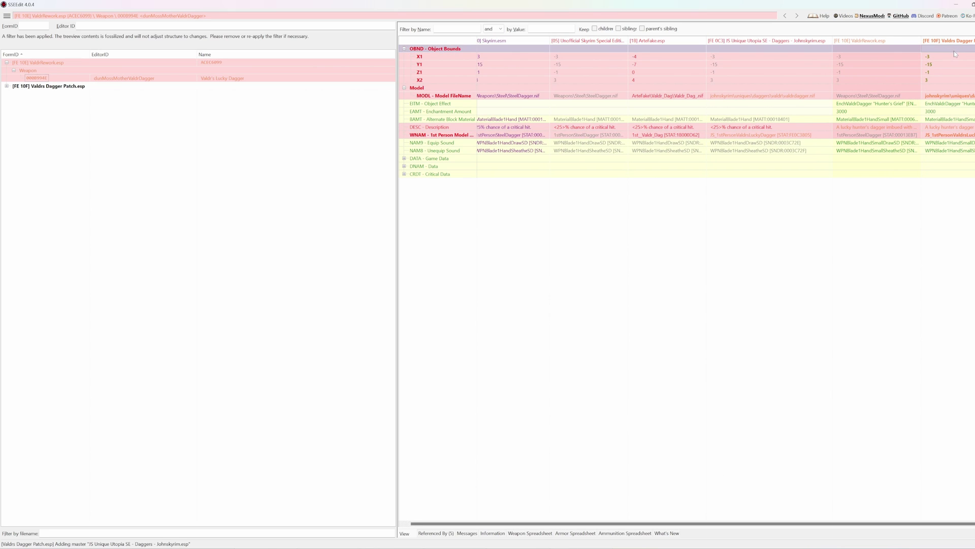
pyautogui.click(952, 57)
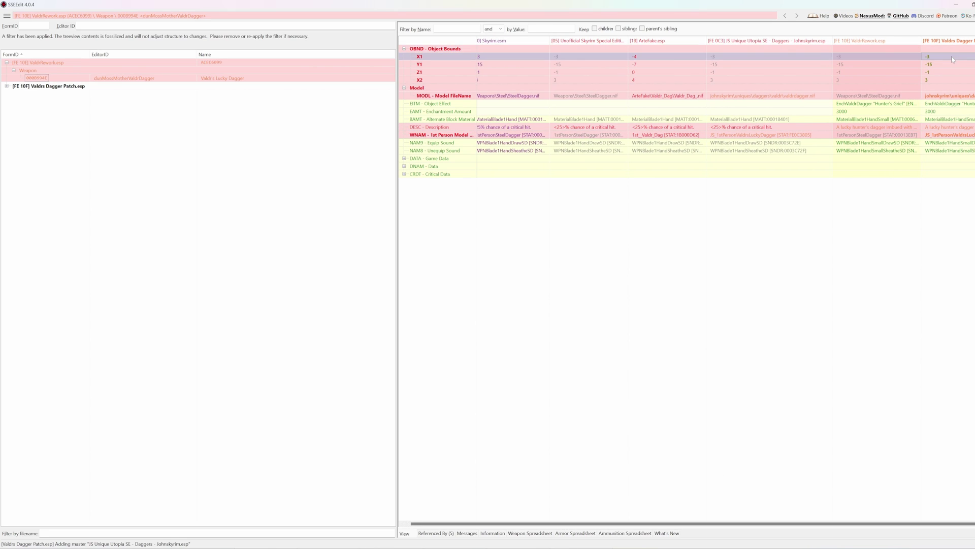
pyautogui.click(774, 49)
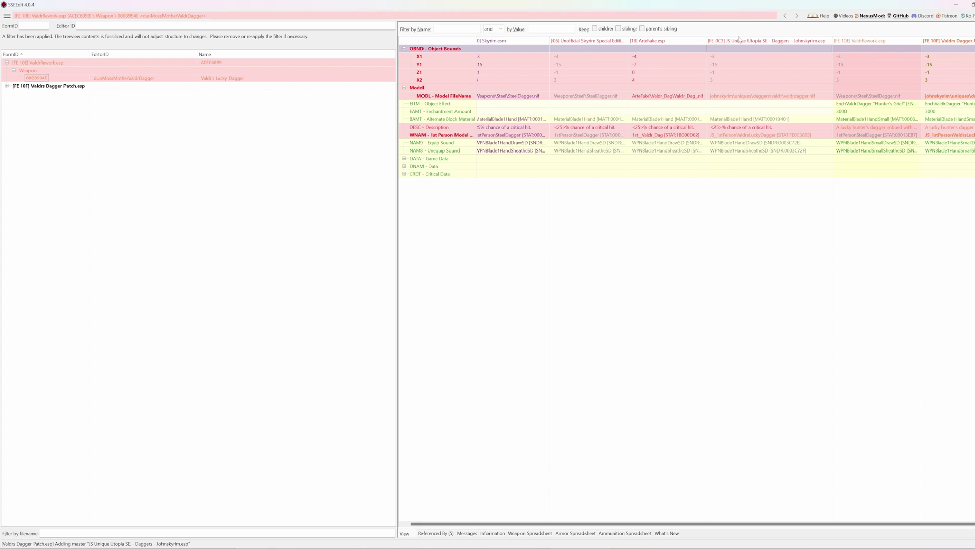
pyautogui.click(743, 96)
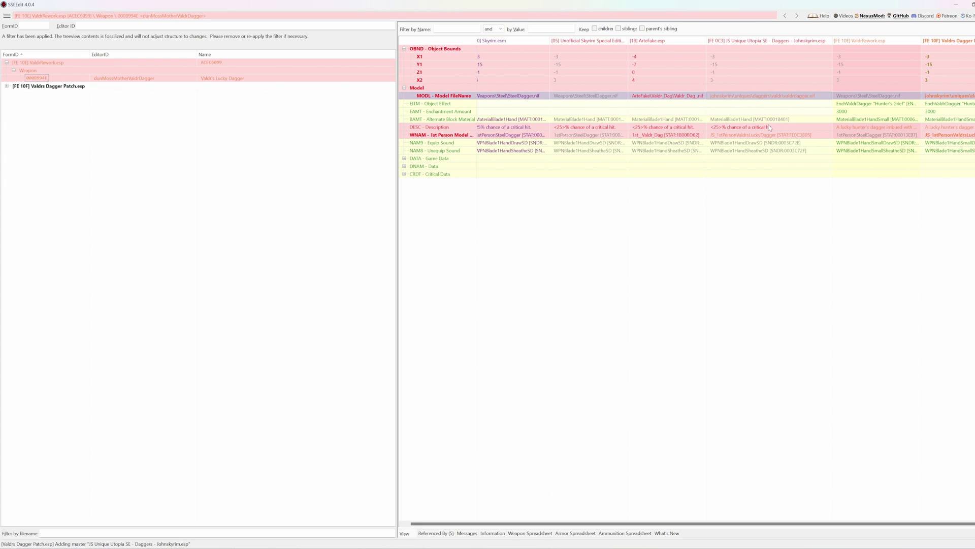
pyautogui.moveTo(812, 135); pyautogui.dragTo(884, 51)
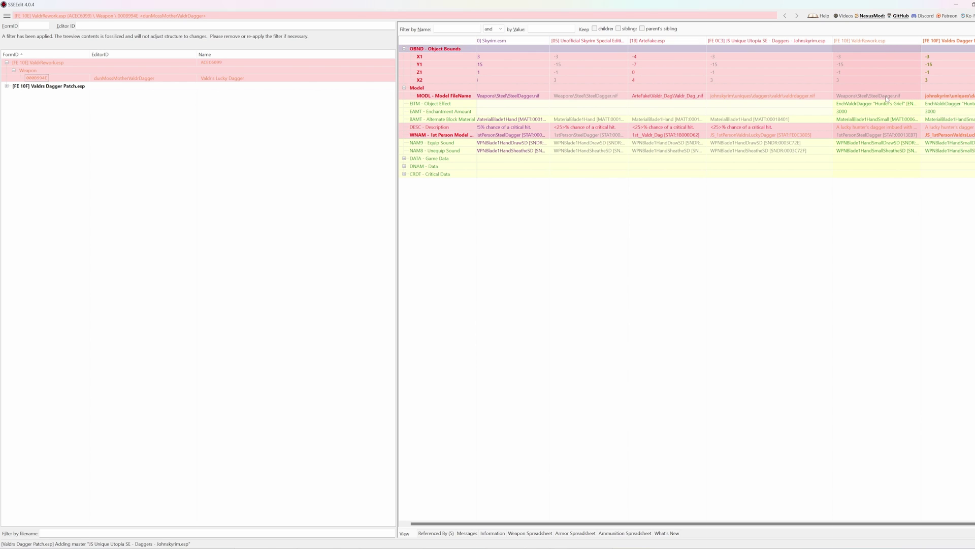
pyautogui.click(944, 158)
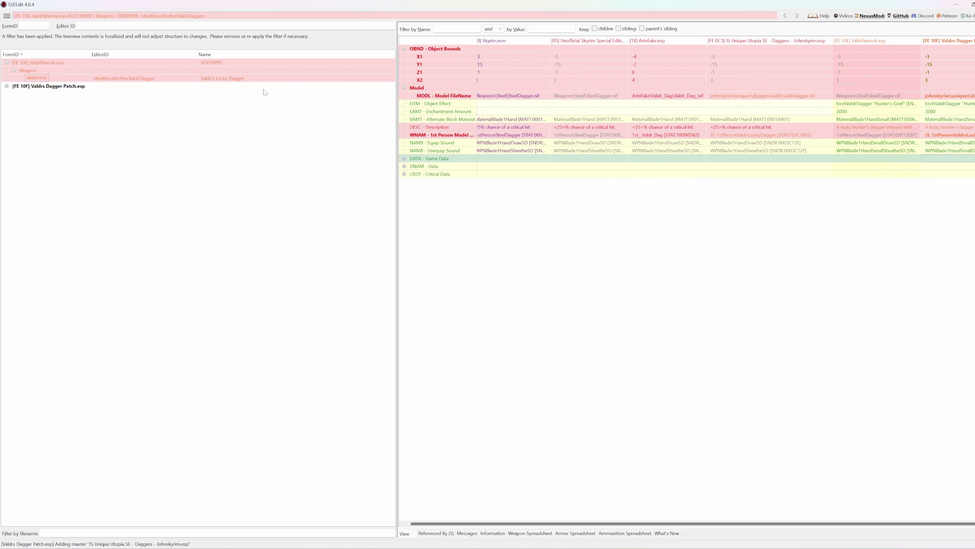
# Save the changed Valdrs Dagger Patch.esp file
pyautogui.click(7, 18)
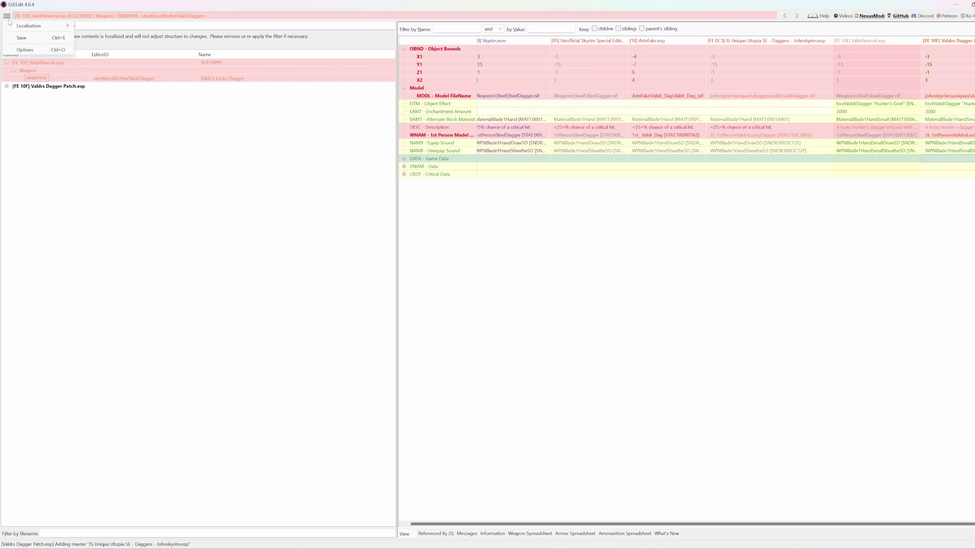
pyautogui.click(21, 37)
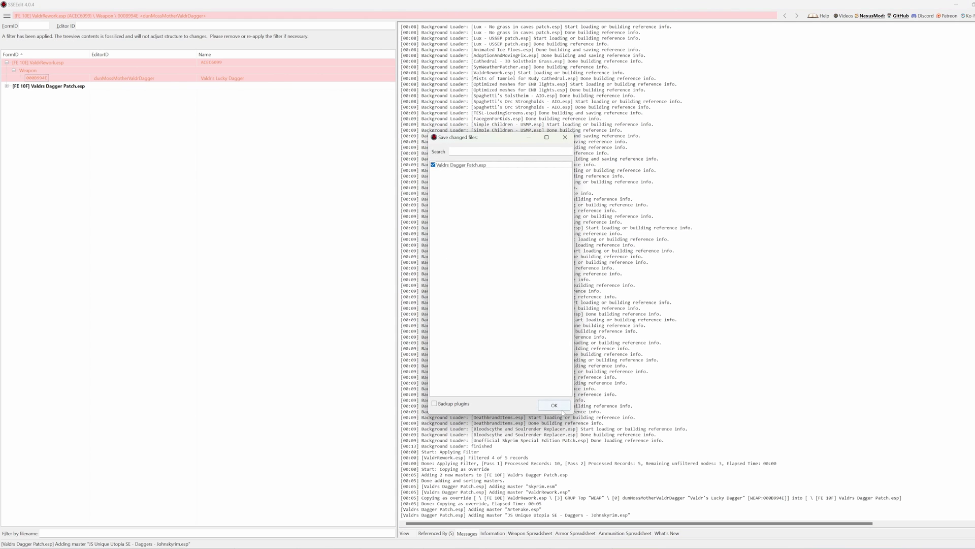
pyautogui.click(555, 406)
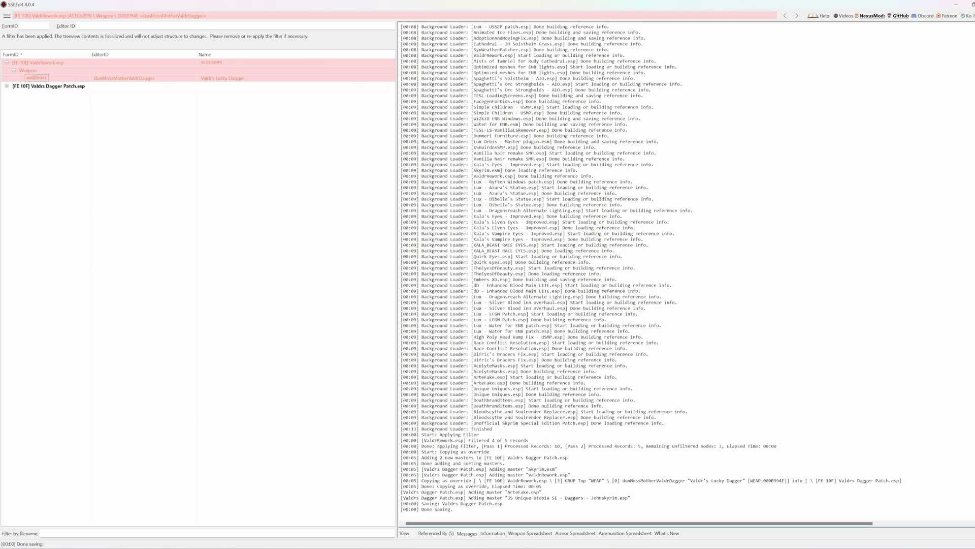
# Expand Valdrs Dagger Patch.esp and its Weapon group, and open the patched Valdr's Lucky Dagger record for review
pyautogui.click(49, 86)
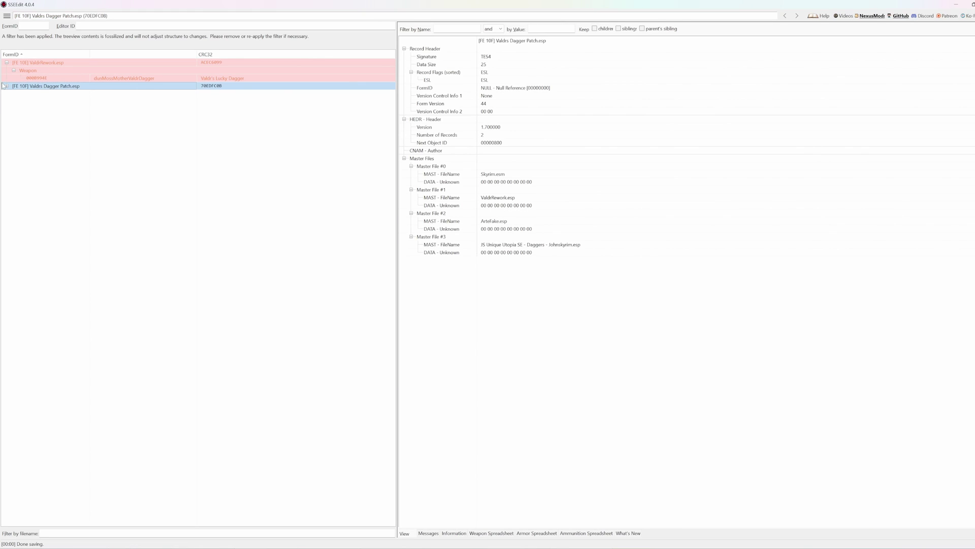
pyautogui.click(6, 86)
pyautogui.click(13, 101)
pyautogui.click(31, 109)
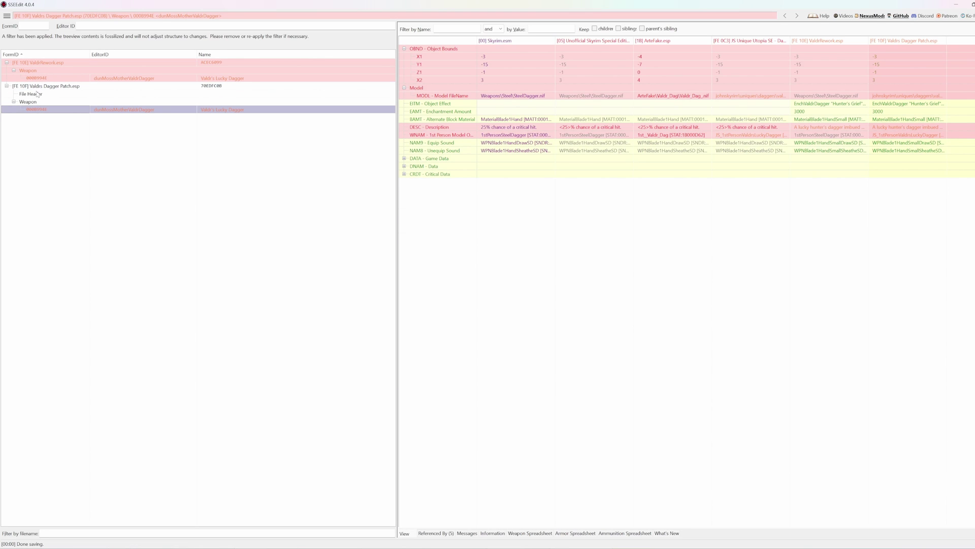
pyautogui.press('Up')
pyautogui.press('Up')
pyautogui.press('Up')
pyautogui.click(37, 102)
pyautogui.click(38, 110)
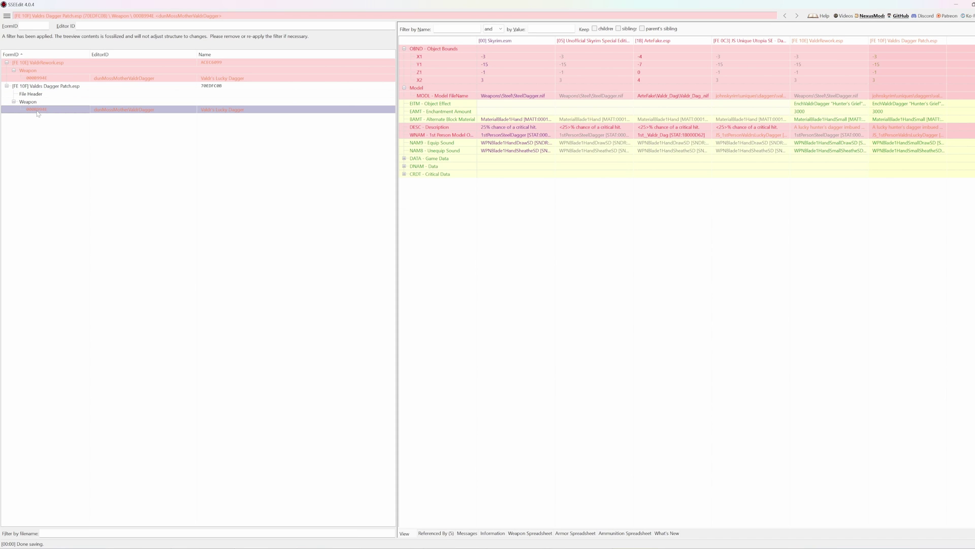